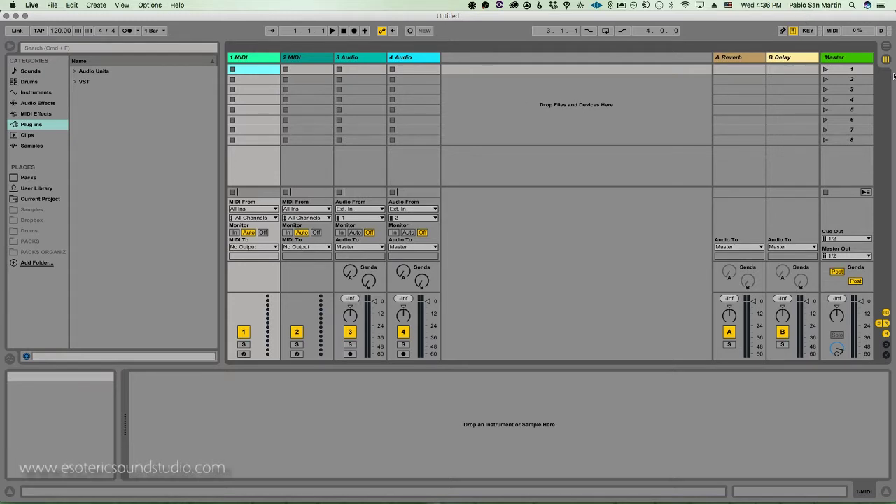
Step: In Arrangement View, delete both MIDI tracks, leaving 1 Audio and 2 Audio, then check Preferences
left_click(885, 46)
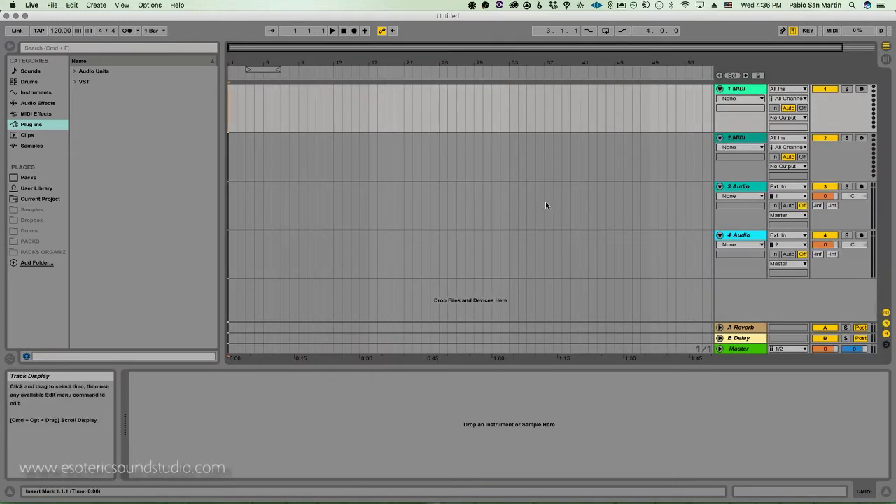
left_click(737, 89)
left_click(740, 147, "shift")
key("Delete")
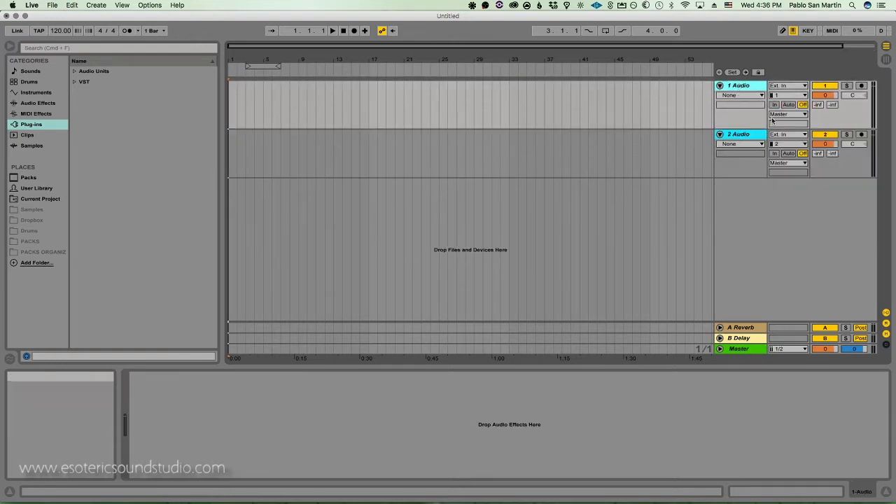
key("super+comma")
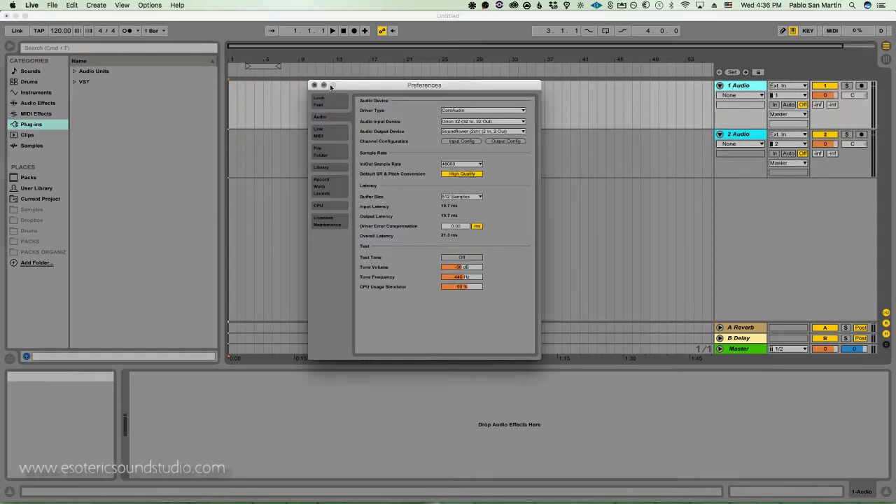
left_click(314, 85)
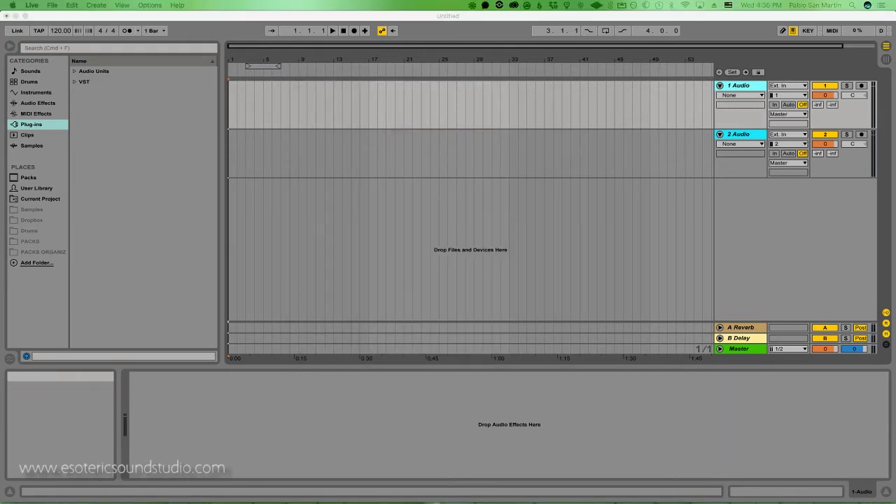
Step: Drag the eight stem WAVs into the arrangement and zoom out to show the whole song
left_click_drag(731, 168, 229, 104)
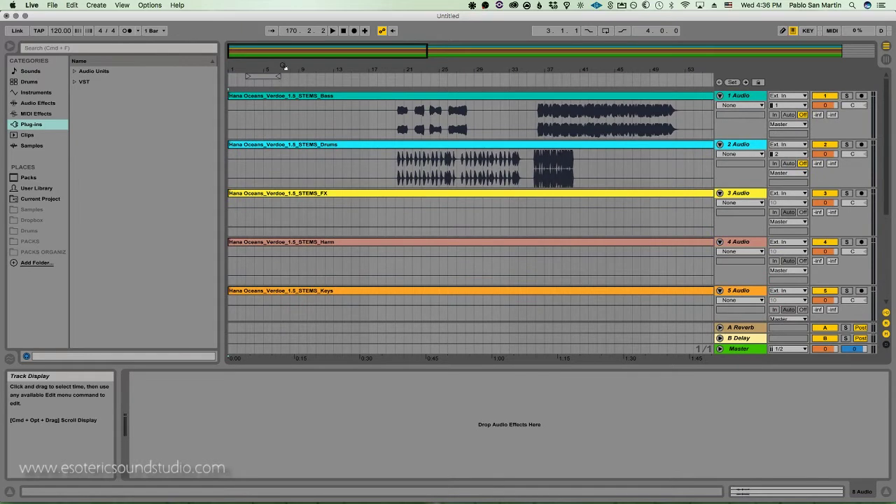
double_click(283, 74)
key("super+a")
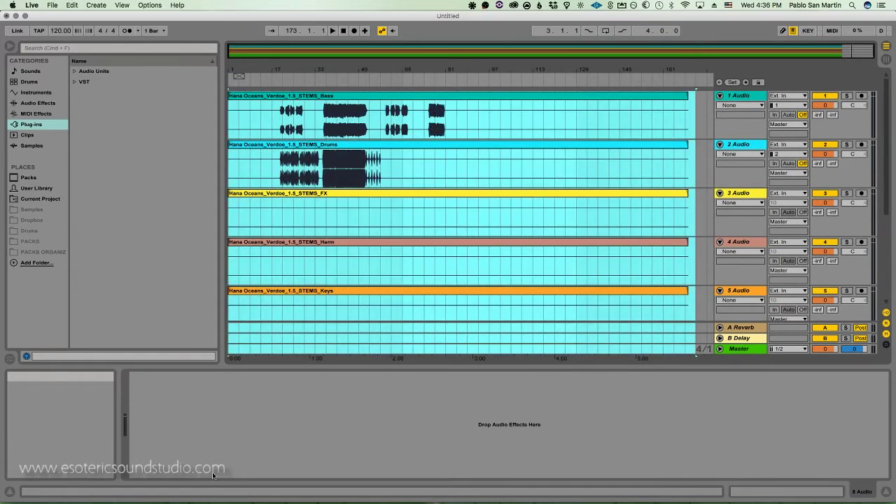
key("shift+Tab")
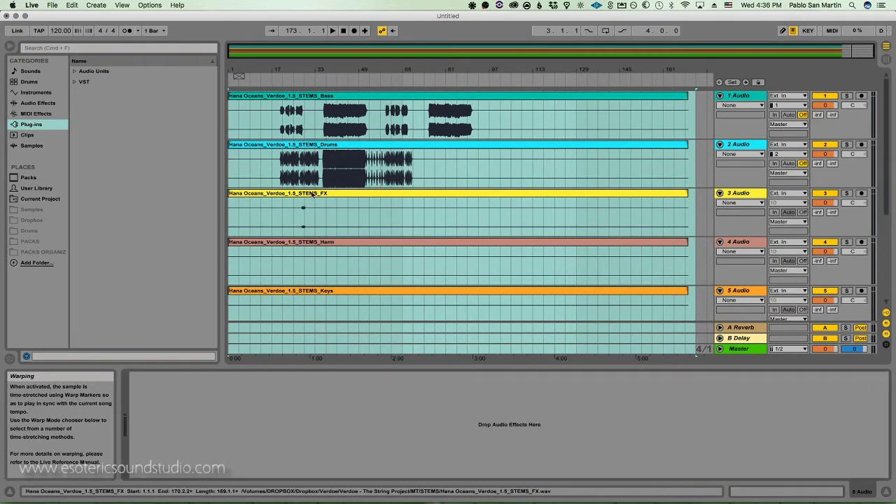
left_click(252, 125)
left_click(263, 153)
scroll(262, 153, "down", 5)
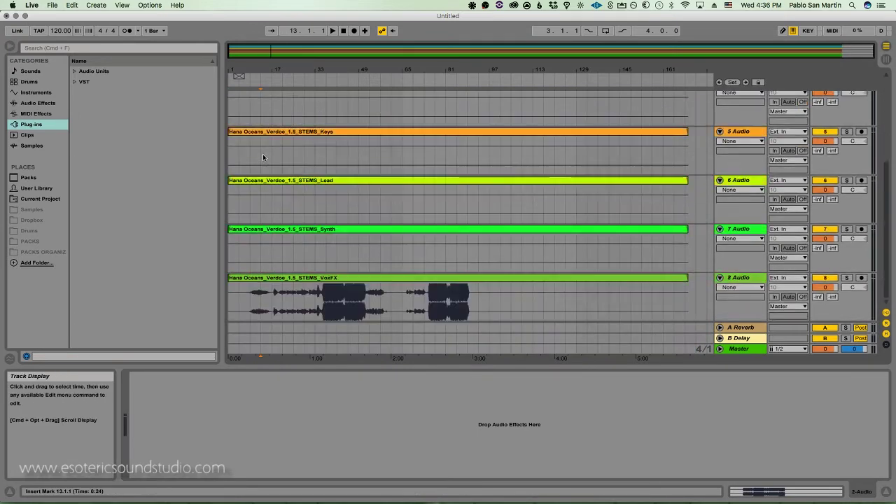
scroll(350, 182, "up", 5)
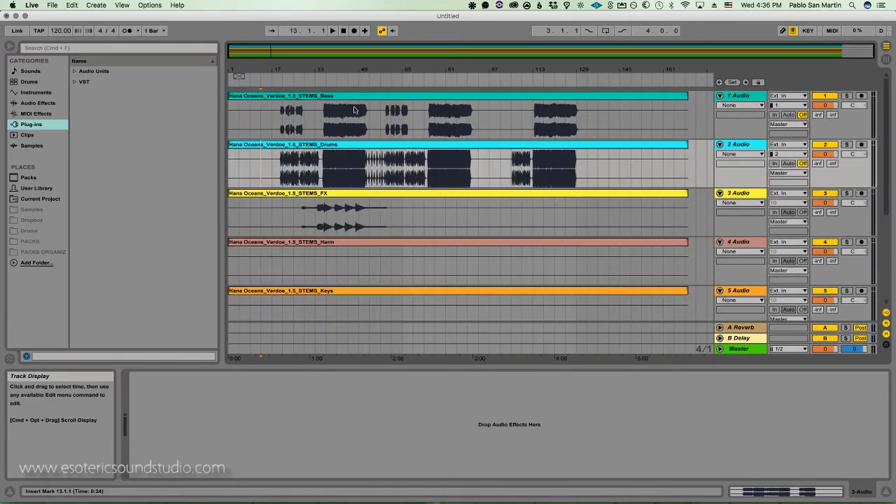
Step: Select all eight clips from Bass to VoxFX, trial a clip gain change, then undo it
left_click(344, 96)
left_click(344, 96)
scroll(409, 222, "down", 5)
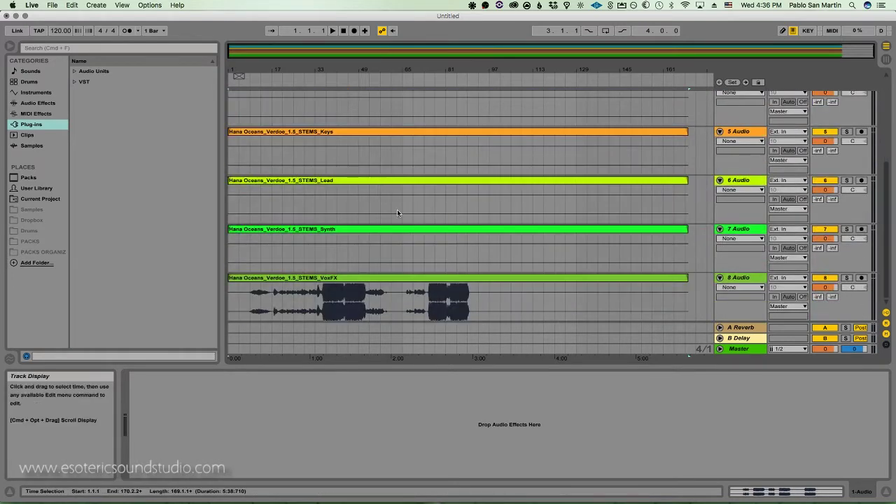
left_click(446, 281, "shift")
scroll(446, 281, "up", 5)
scroll(416, 260, "down", 5)
key("shift+Tab")
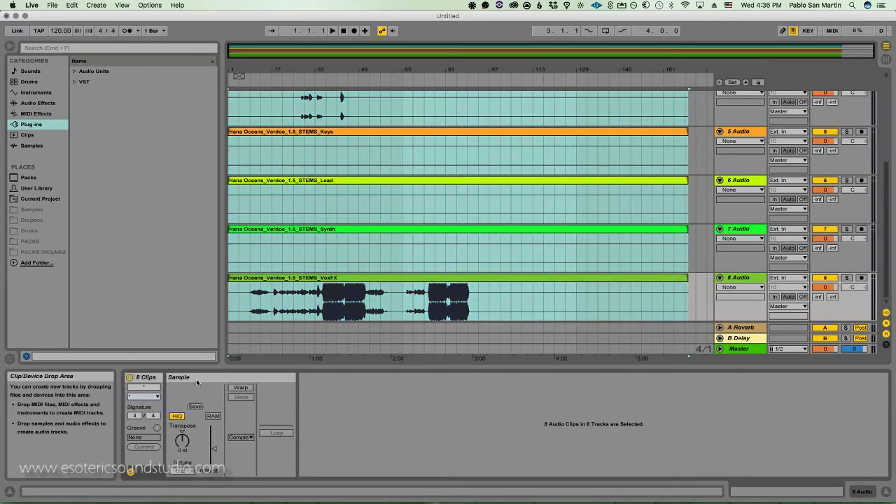
left_click_drag(217, 450, 203, 459)
key("super+z")
Step: Select bars 5–37 across the tracks and loop them with Cmd+L
scroll(300, 238, "up", 5)
scroll(301, 239, "down", 5)
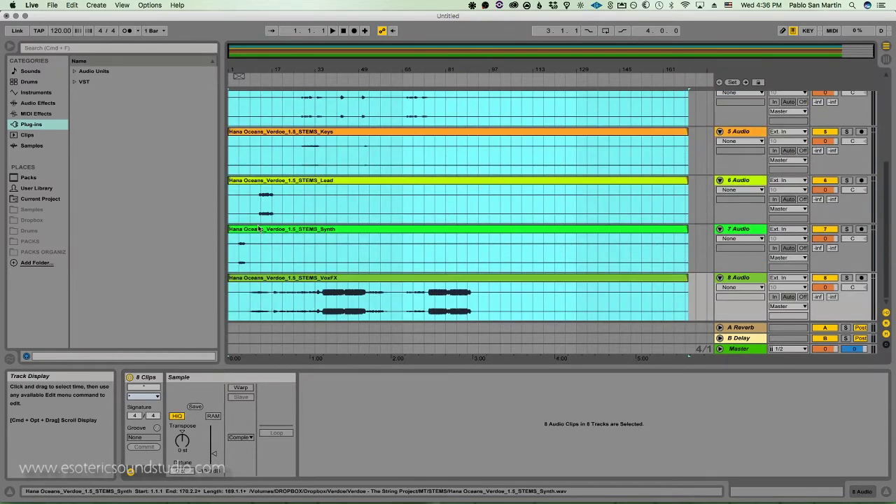
left_click(239, 213)
left_click_drag(240, 212, 321, 156)
scroll(306, 217, "up", 5)
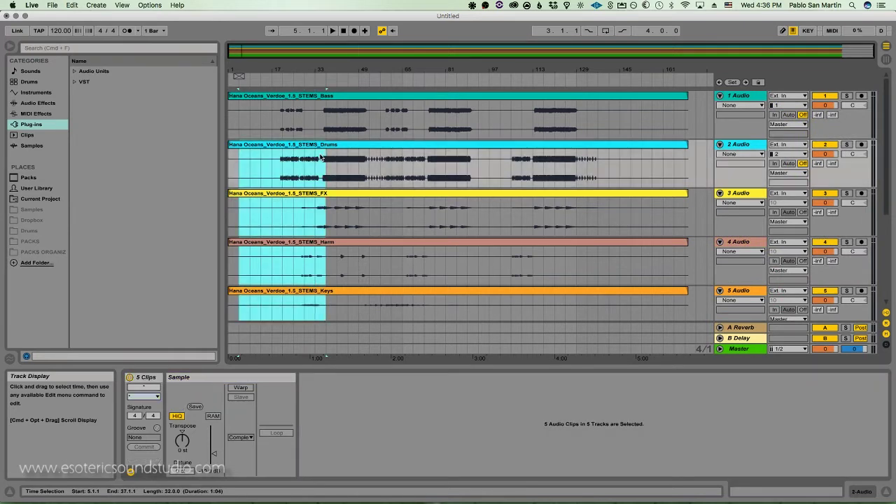
key("super+l")
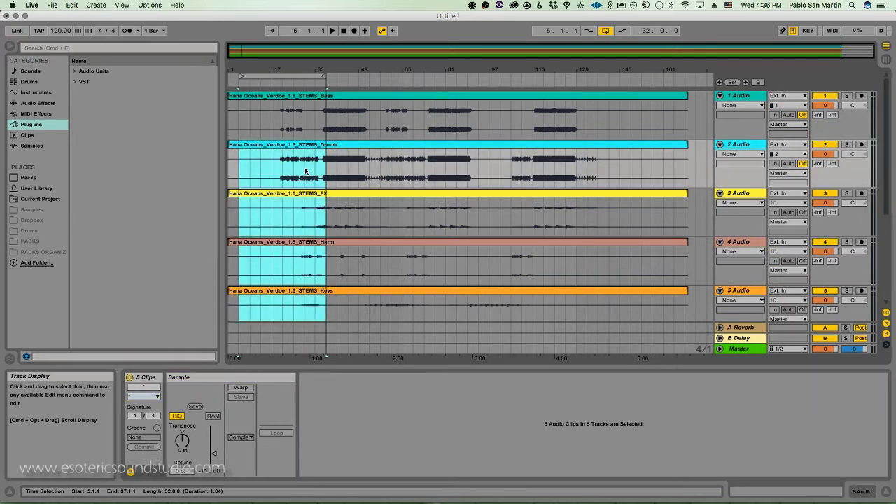
key("space")
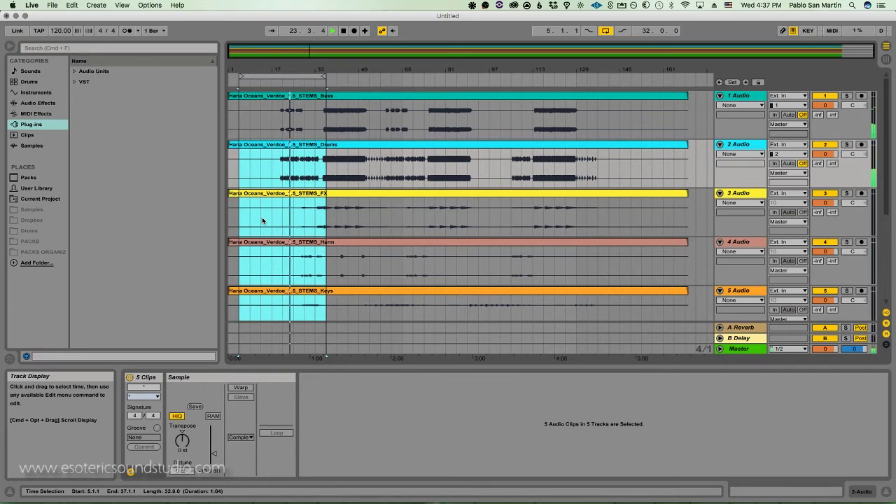
key("space")
left_click(248, 175)
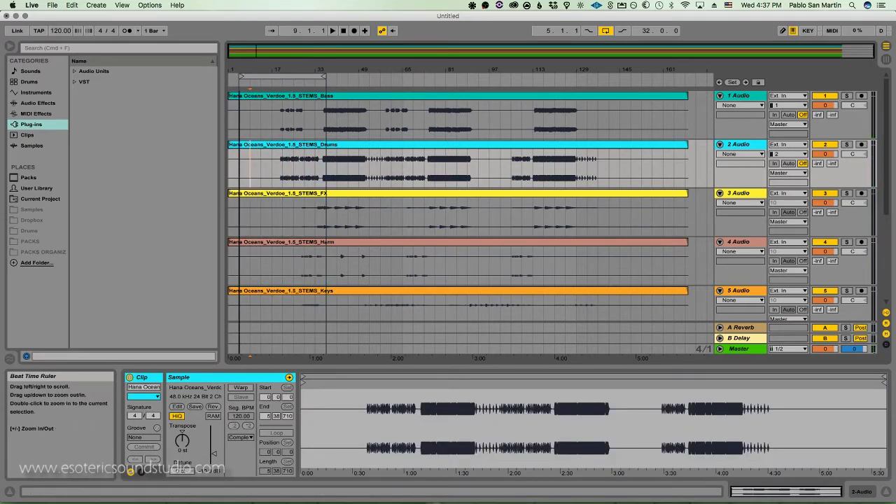
Step: Zoom in on the opening bars and select from bar 35 back to the song start
left_click_drag(243, 72, 229, 77)
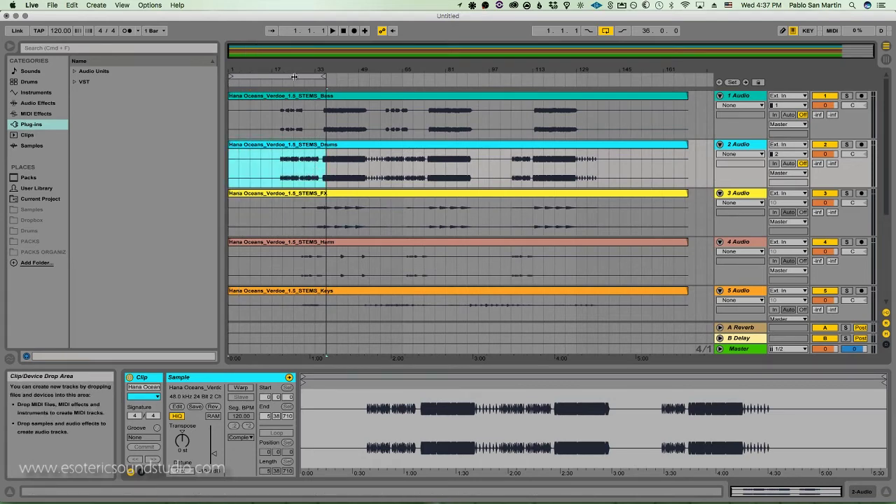
left_click_drag(290, 71, 307, 83)
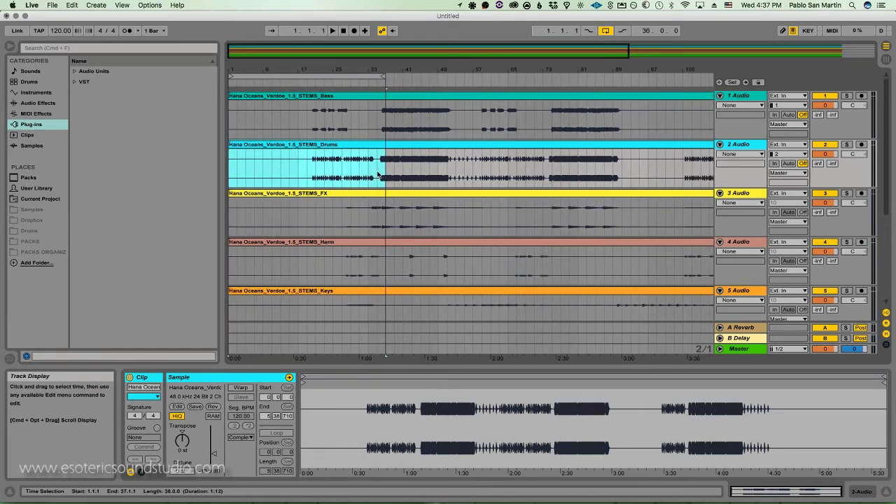
left_click(376, 175)
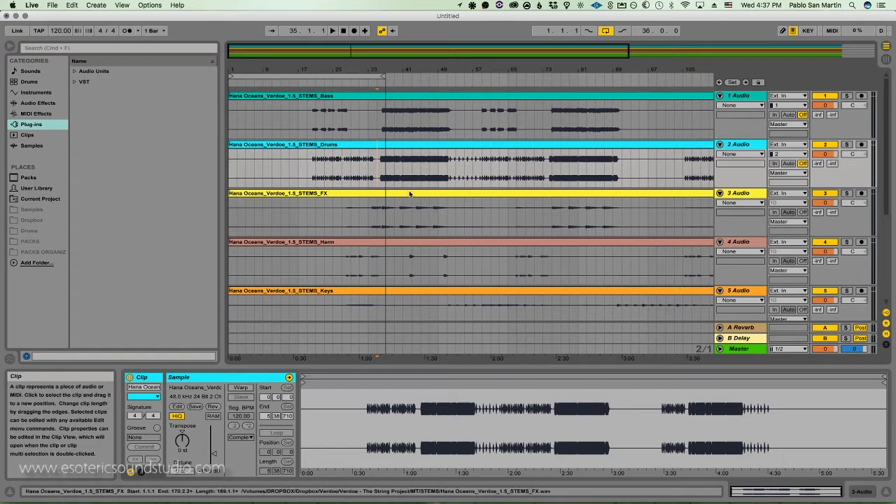
left_click_drag(378, 126, 175, 122)
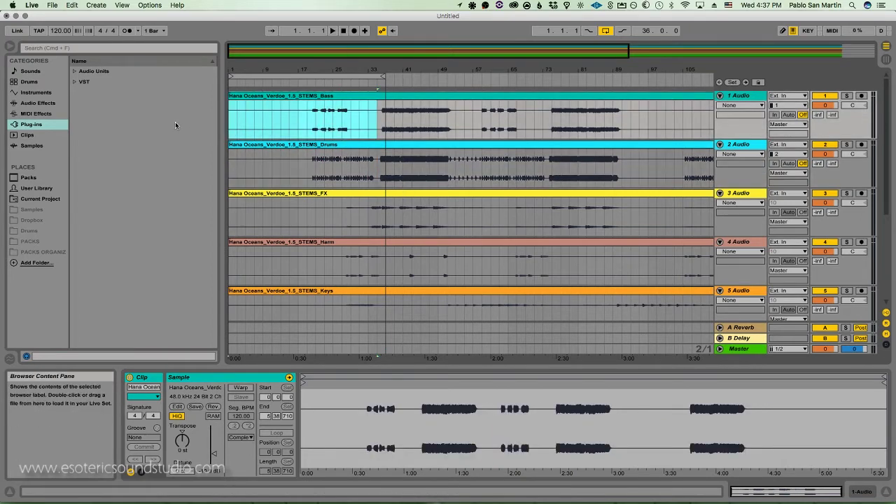
Step: Render the Master track as a 48 kHz, 24-bit WAV named ABLETON SUMMING
key("super+shift+r")
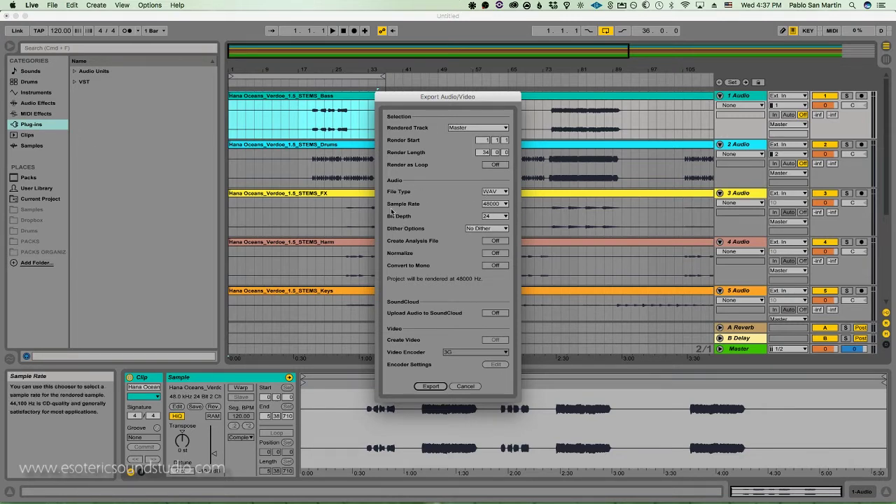
key("Return")
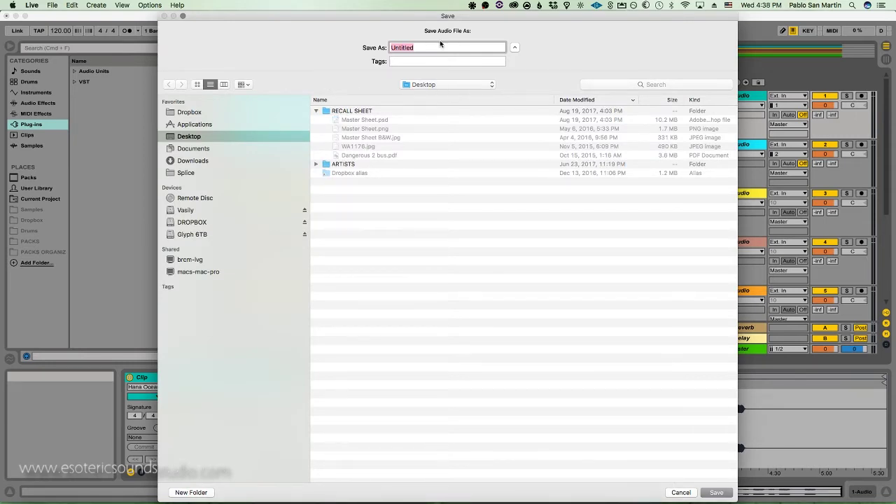
type("ABLETON SUMMING")
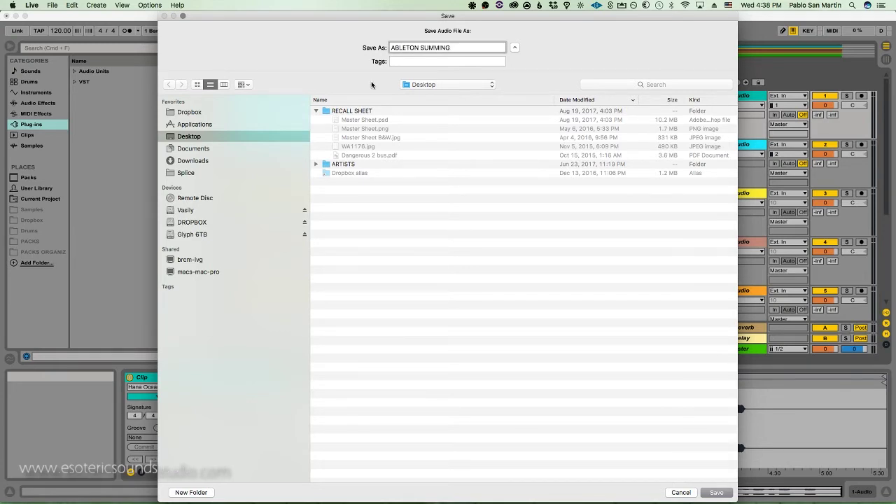
key("Return")
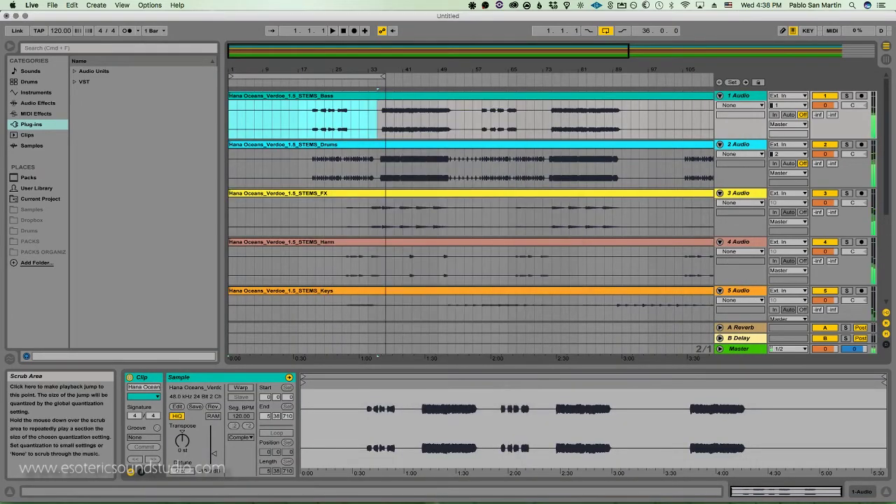
Step: Move the Drums, Lead and VoxFX tracks to the top as tracks 1–3
left_click(719, 96, "alt")
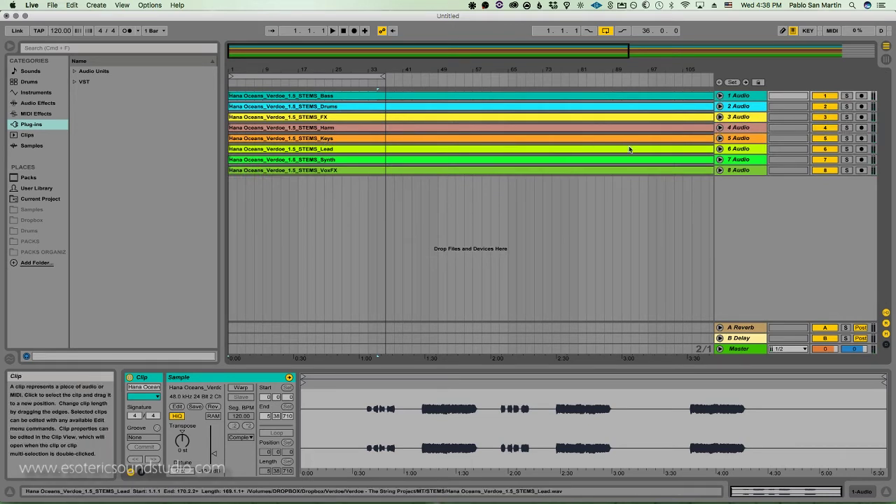
left_click(750, 149)
left_click(741, 168)
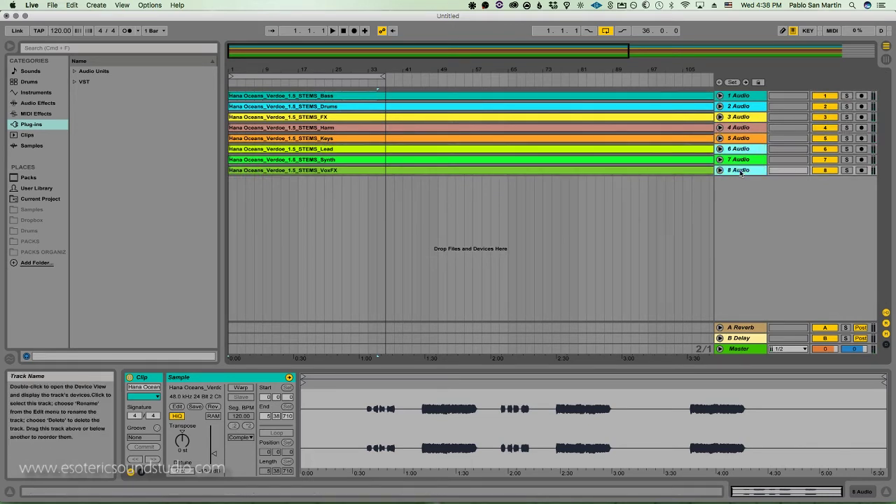
left_click(741, 106)
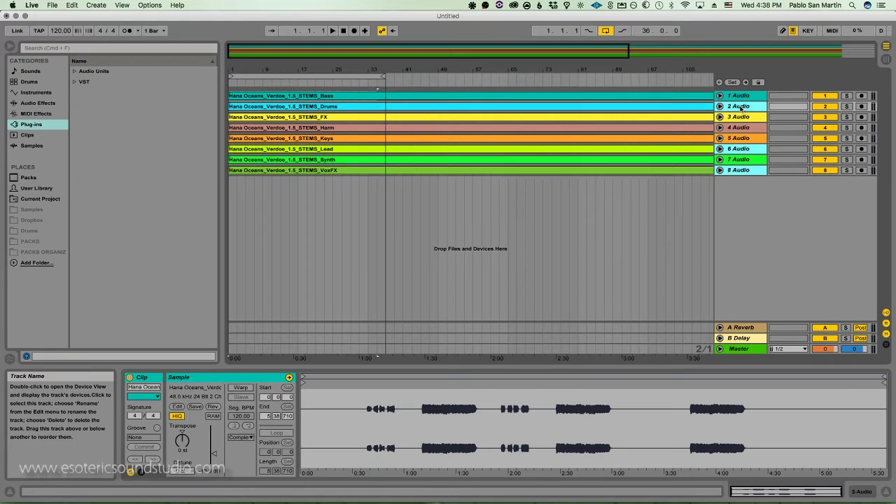
left_click_drag(742, 108, 738, 95)
left_click(720, 96)
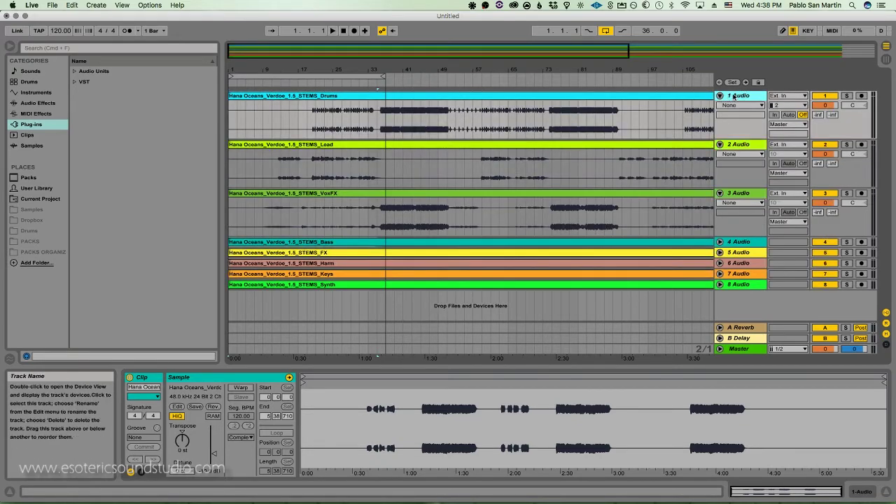
Step: Search the browser for 'vsc' and highlight Vertigo VSC-2
key("super+f")
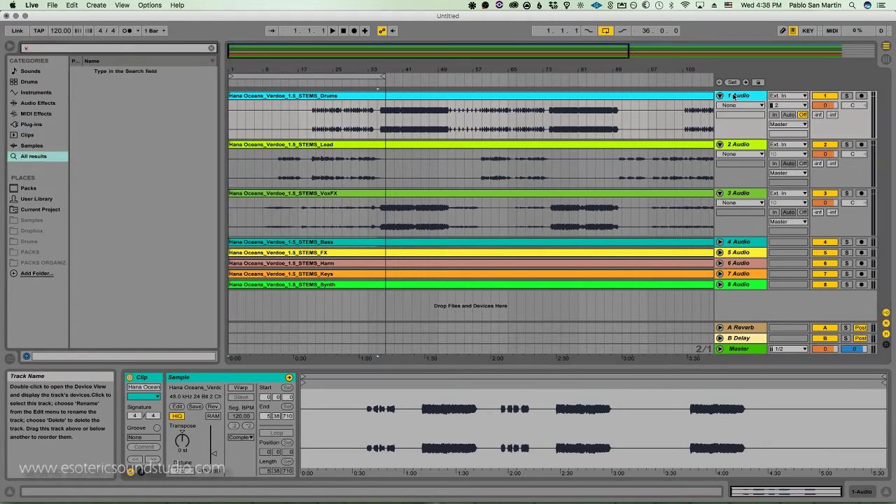
type("vsc")
key("Down")
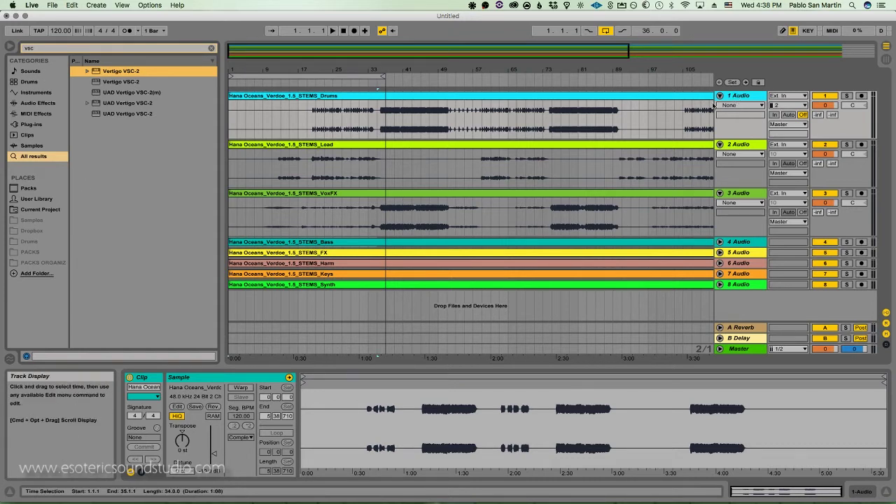
Step: Add Vertigo VSC-2 to the Drums track
double_click(736, 95)
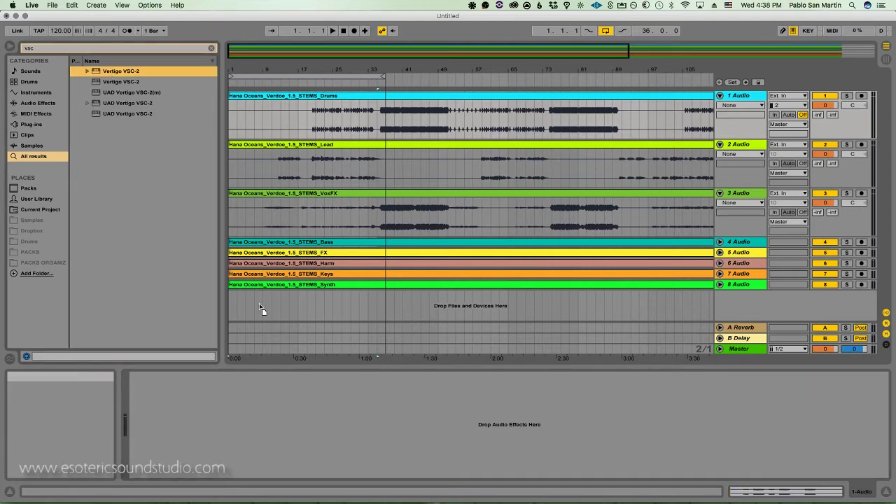
left_click_drag(260, 409, 260, 410)
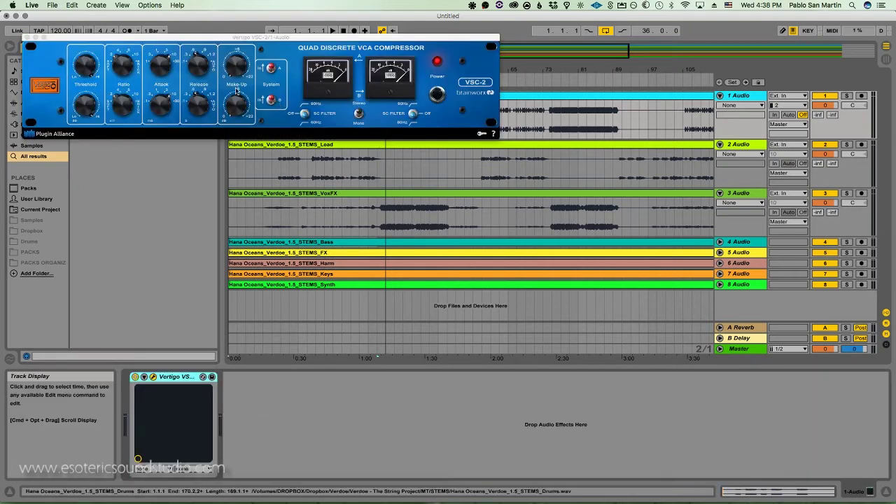
left_click_drag(197, 36, 226, 221)
Step: Search for the 1176 and load UAD UA 1176 Rev A onto the Lead track
left_click(72, 51)
key("BackSpace")
type("11176")
key("BackSpace")
key("BackSpace")
key("BackSpace")
type("76 A")
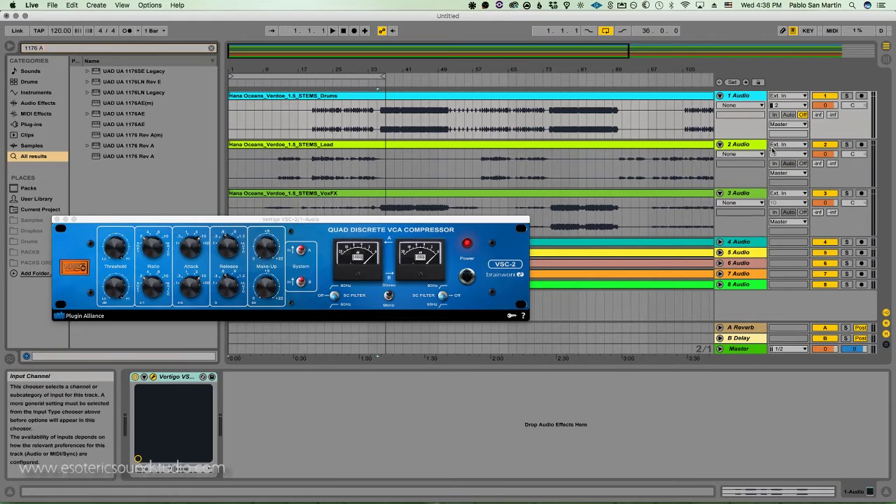
key("super+z")
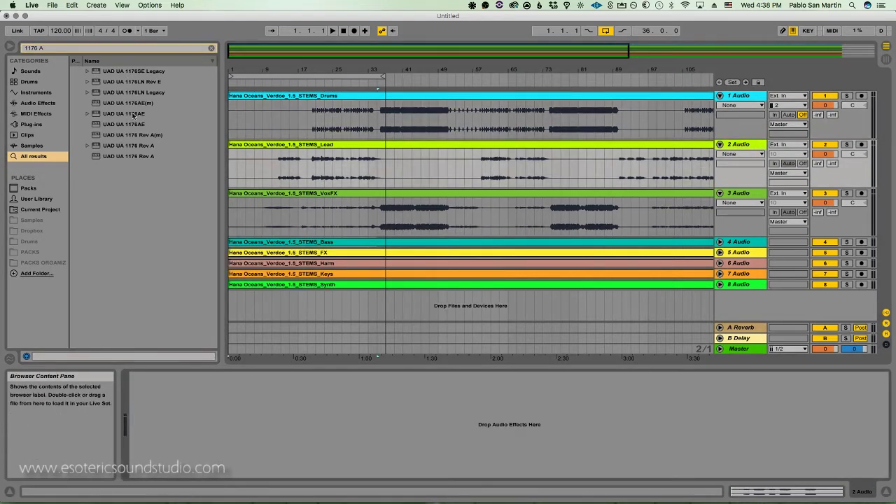
double_click(134, 146)
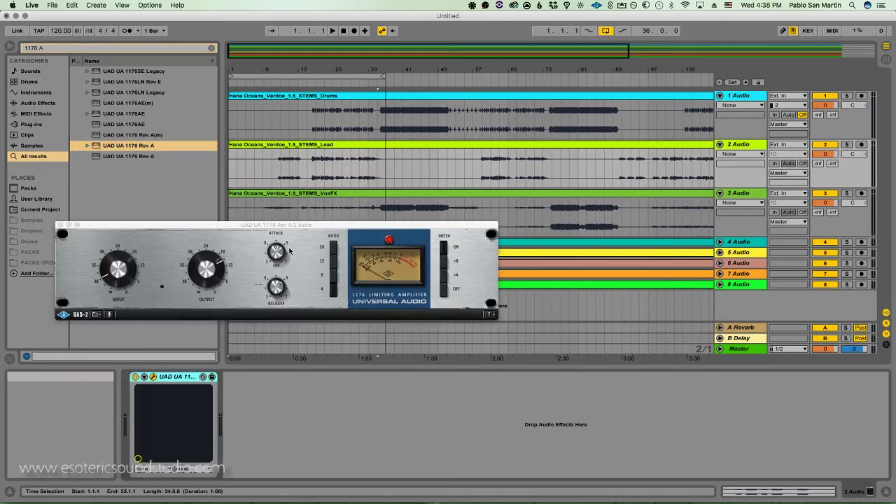
left_click_drag(220, 225, 457, 234)
Step: Add MJUC to the VoxFX track and load its Modern Rock Kick preset
left_click(754, 192)
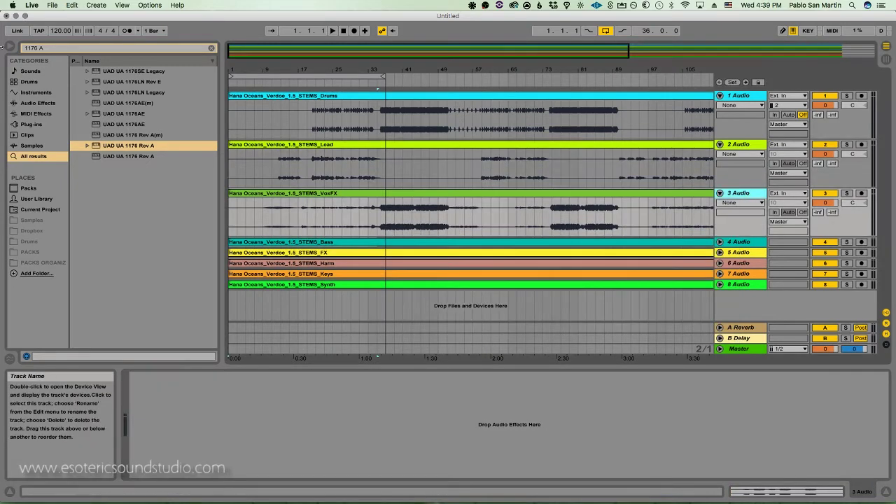
left_click(62, 49)
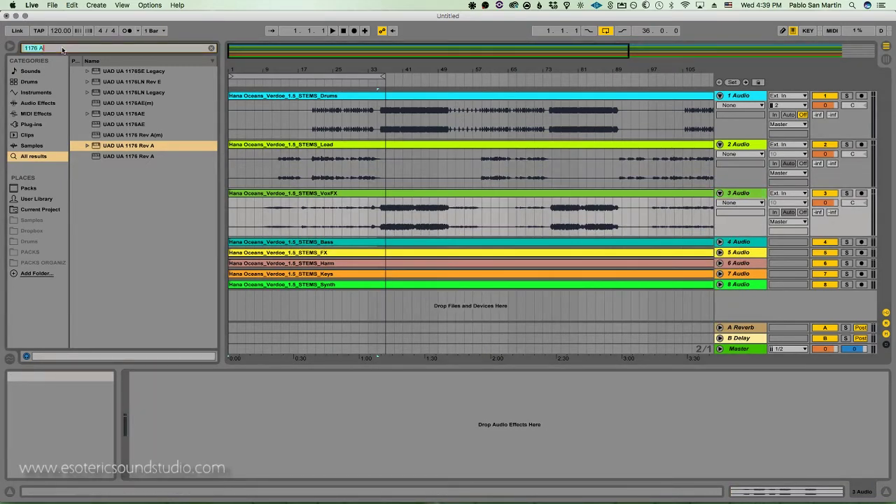
type("MJUC")
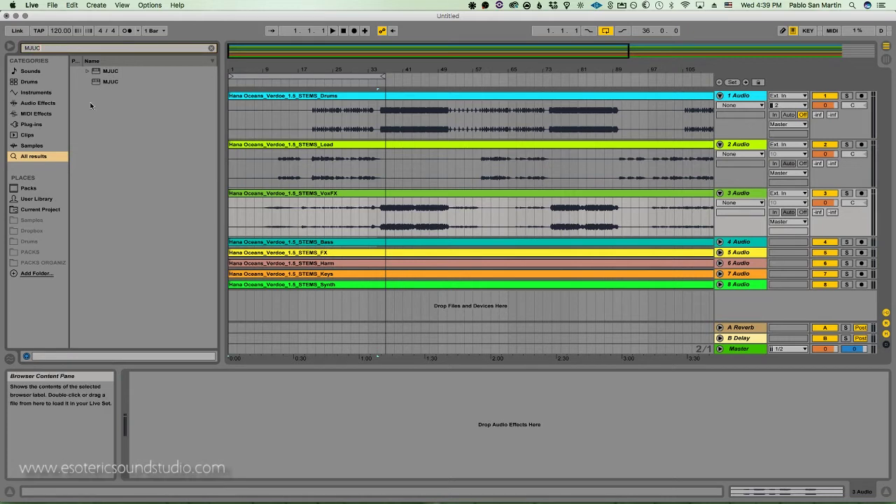
left_click_drag(110, 75, 268, 422)
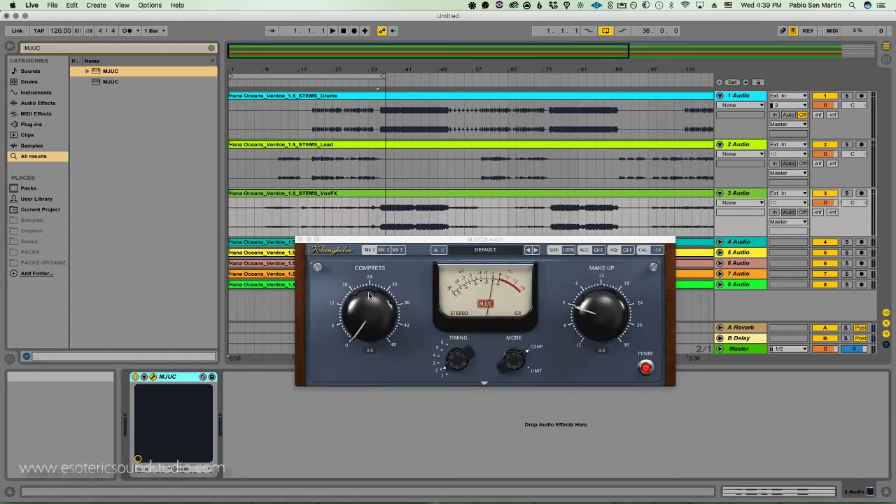
left_click(487, 250)
mouse_move(501, 322)
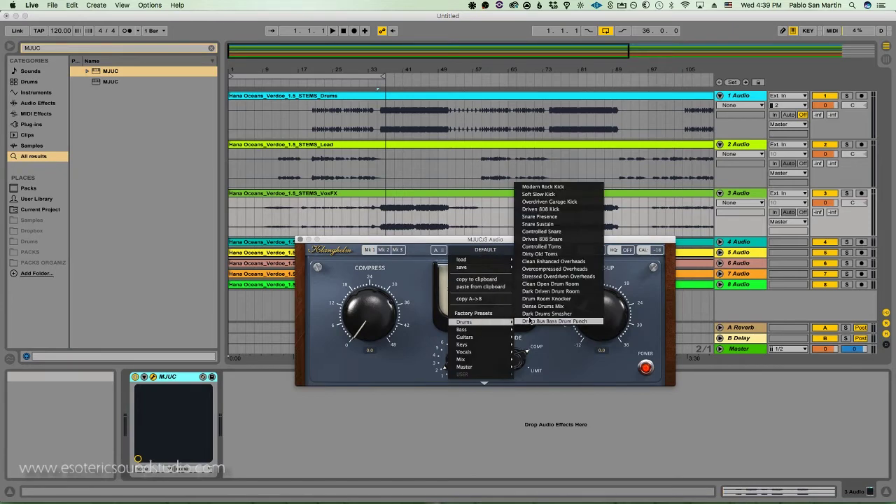
left_click(546, 187)
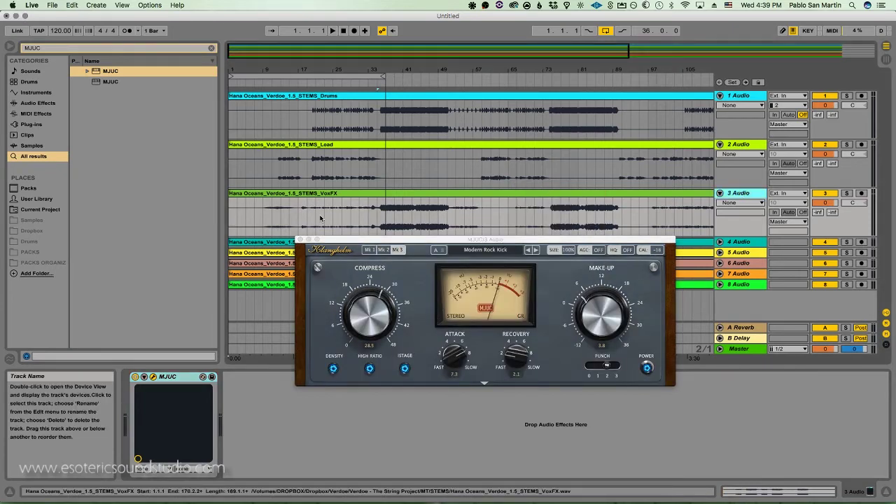
left_click(300, 240)
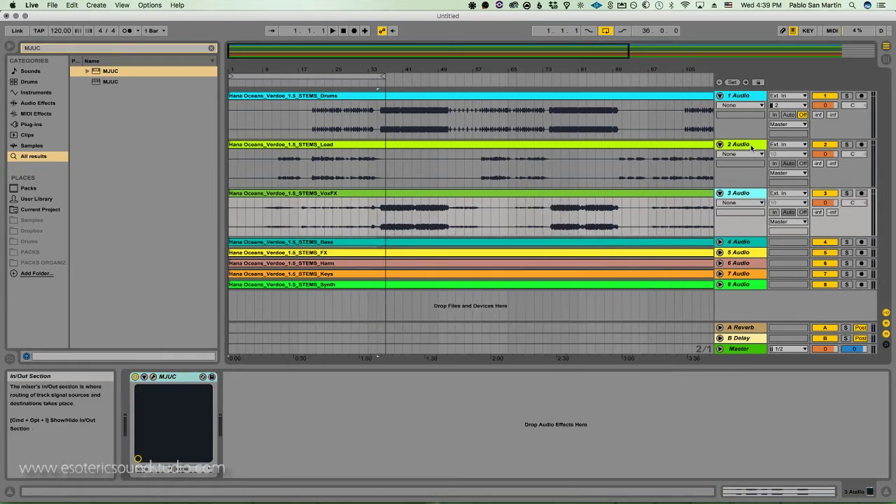
Step: Audition the VSC-2, 1176 and MJUC compressor settings during playback
key("Up")
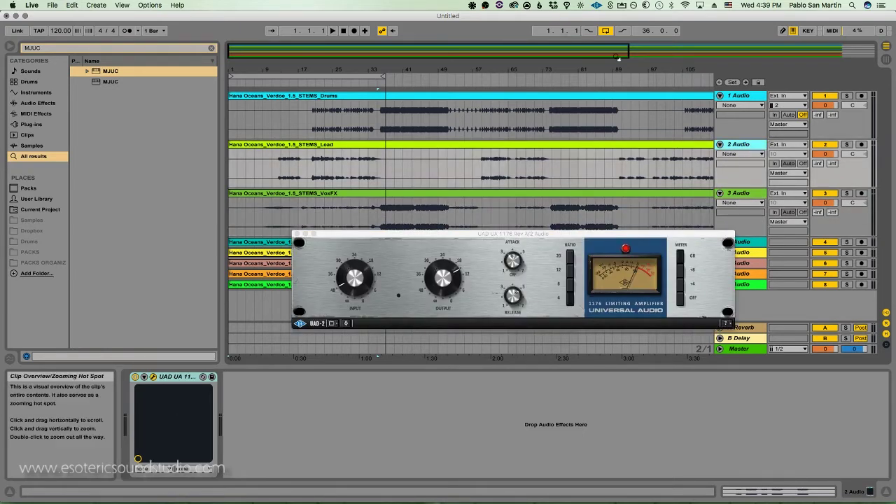
left_click(754, 105)
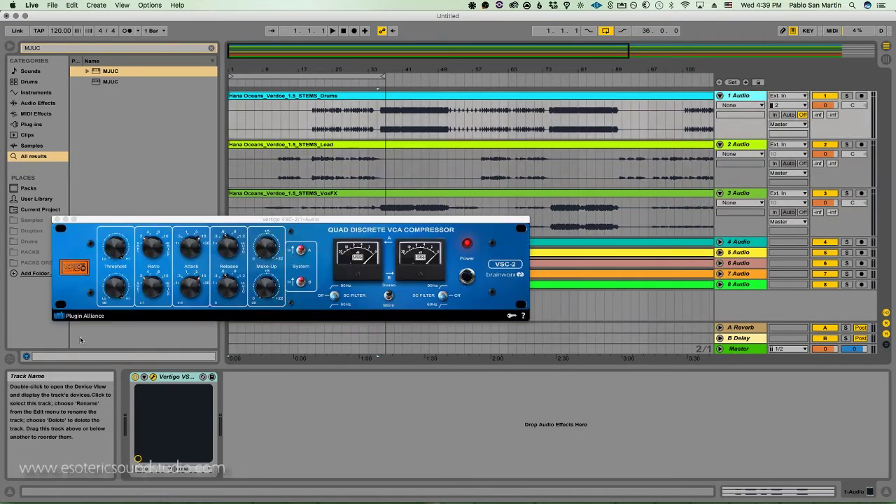
left_click(315, 165)
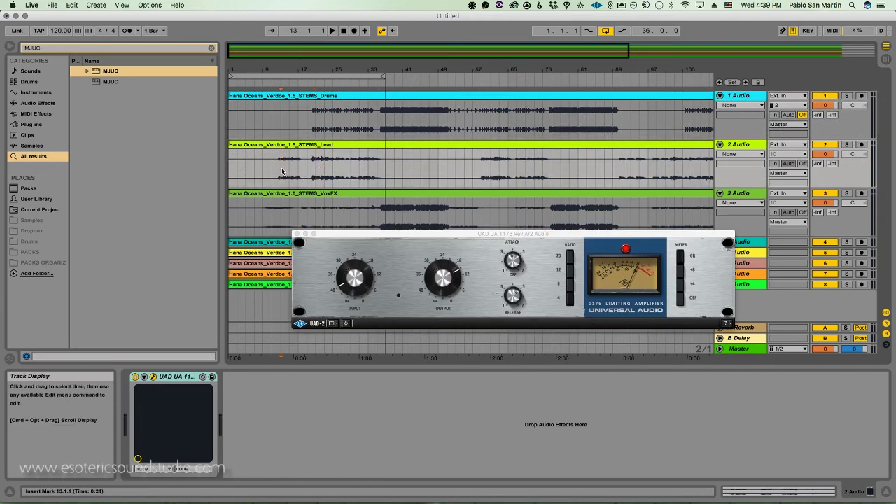
key("space")
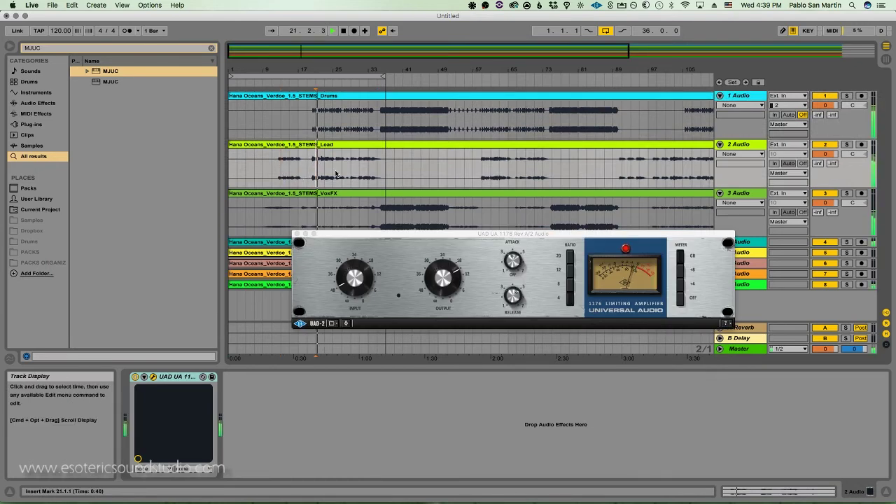
left_click(738, 193)
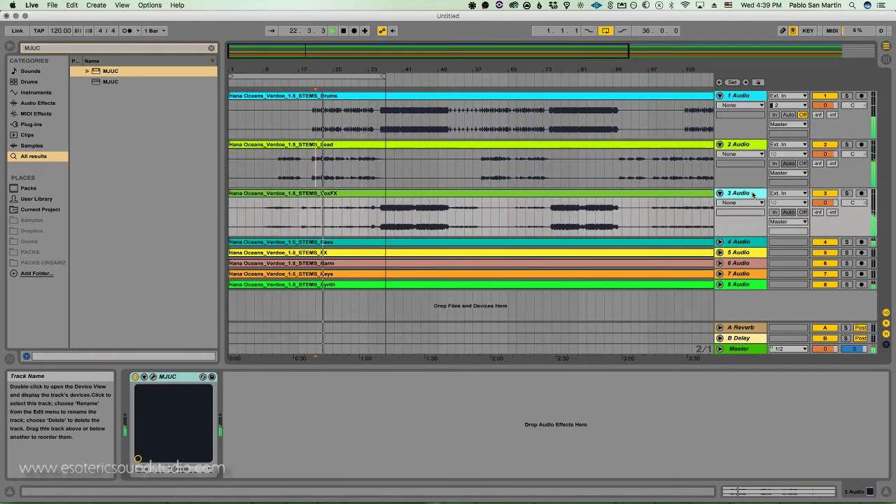
left_click(154, 376)
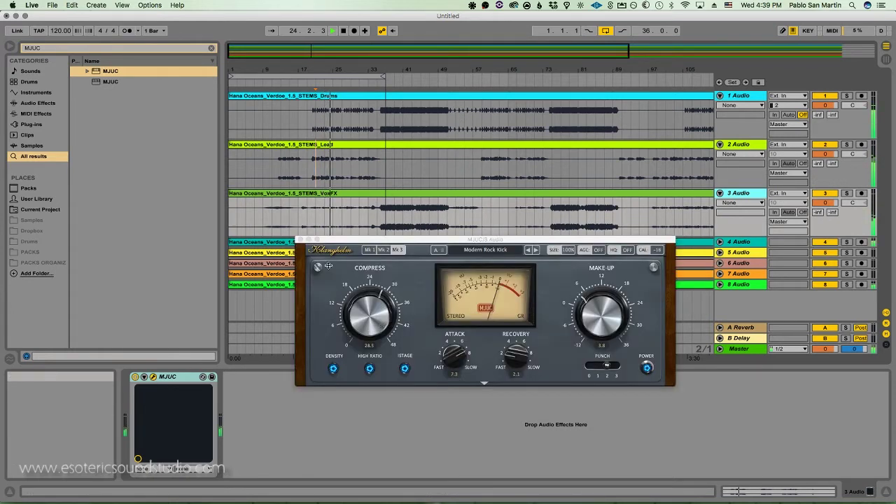
key("space")
Step: Play from bars 17 and 21 to audition, then close the VSC-2 window
left_click(298, 217)
key("space")
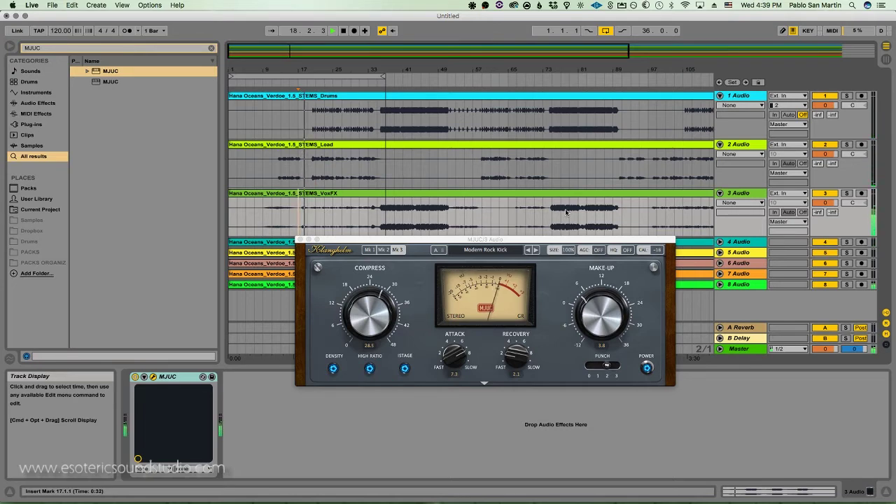
key("space")
left_click(729, 98)
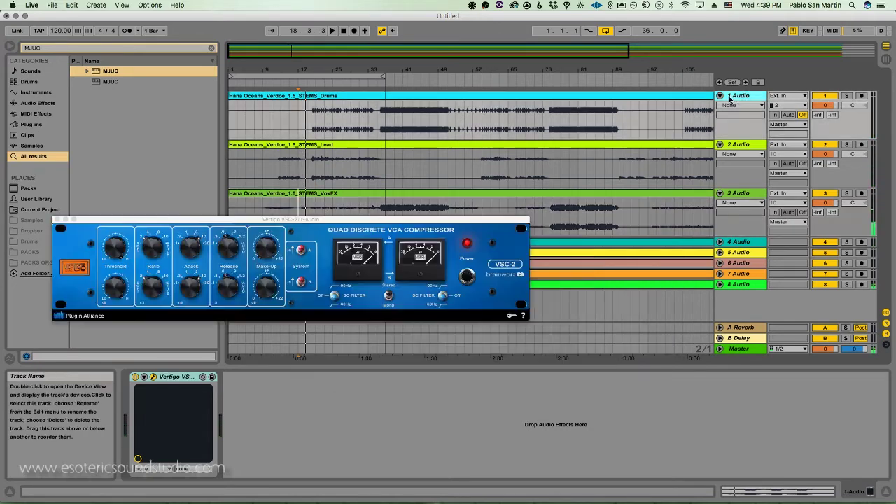
left_click(316, 112)
key("space")
key("space")
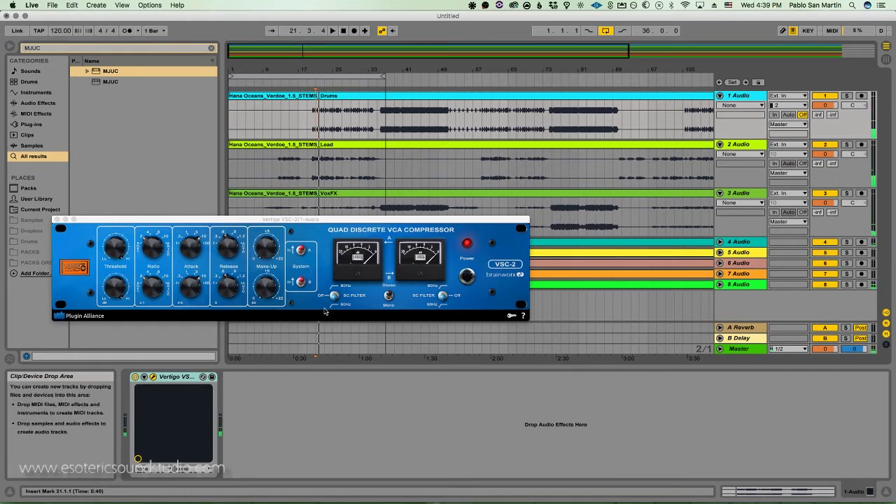
left_click(58, 219)
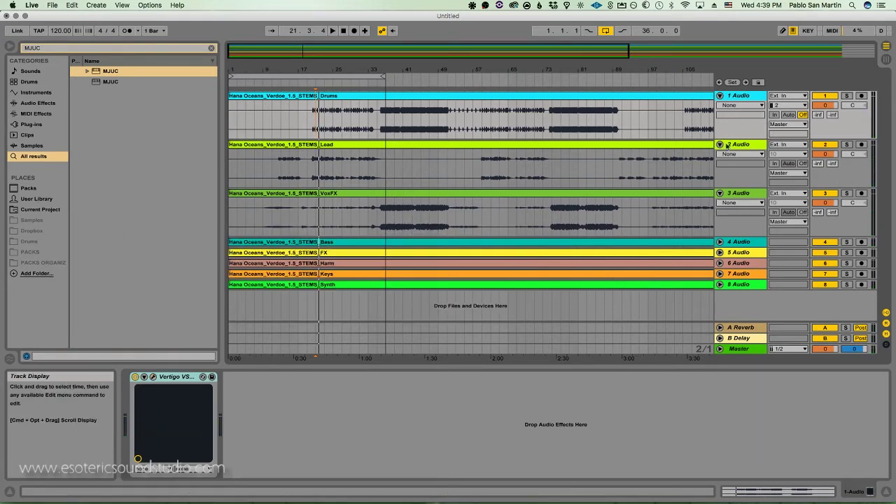
Step: Fold the Drums, Lead and VoxFX tracks back to single rows
left_click(720, 96)
left_click(719, 106)
left_click(719, 117)
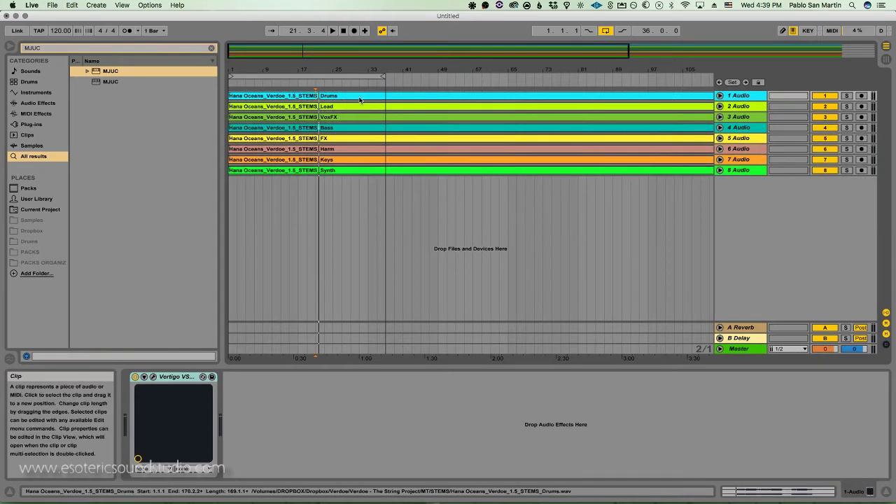
Step: Unfold Drums, select bars 1–33 and export the Master as ABLETON SUMMING PROCESSED
left_click(720, 95)
left_click_drag(374, 120, 163, 168)
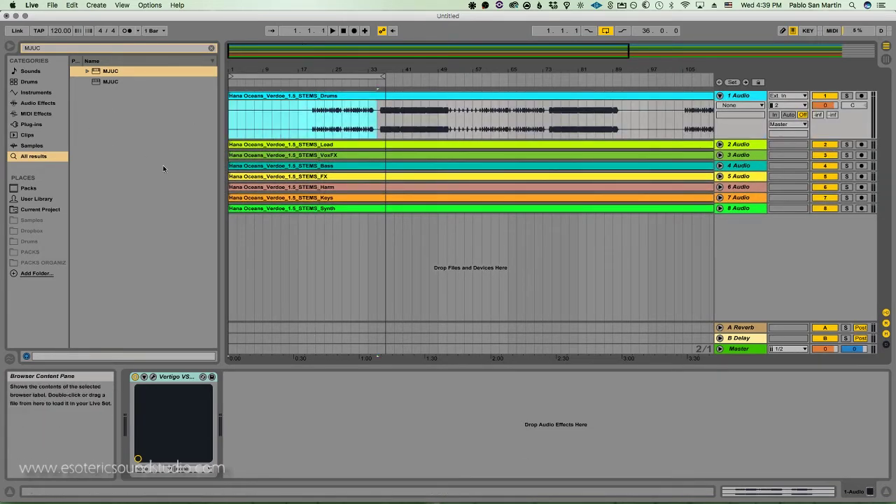
key("super+shift+r")
key("Return")
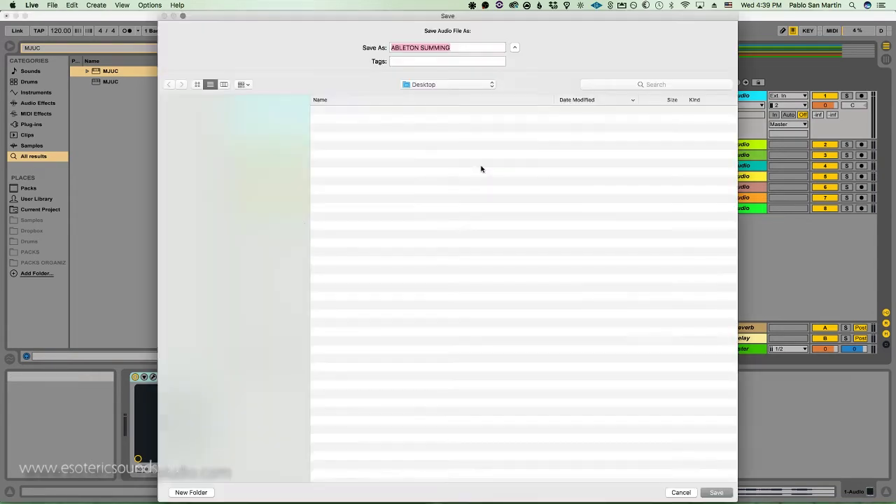
left_click(465, 49)
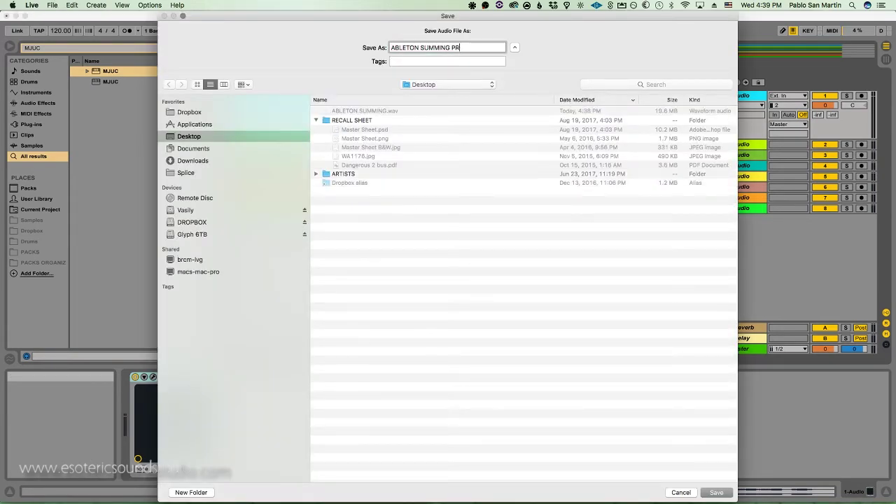
type("PROCESSED")
key("Return")
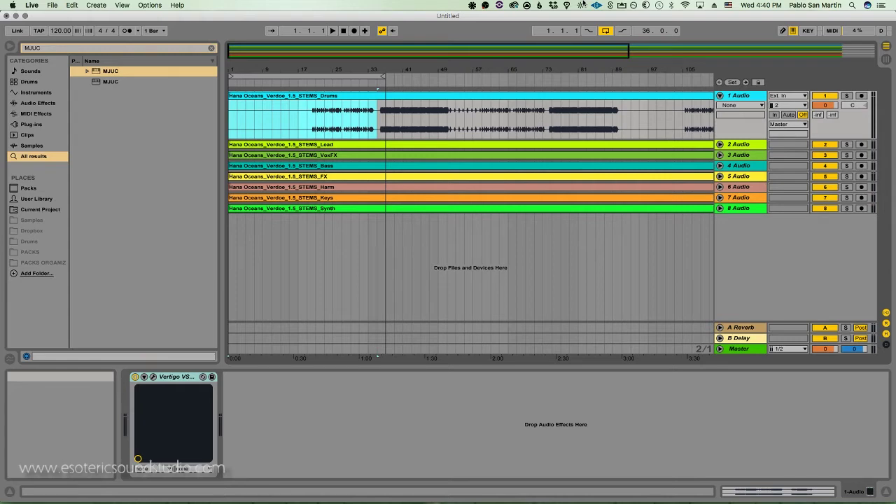
Step: Save the Live set as ABLETON SUMMING and switch over to Pro Tools
key("super+s")
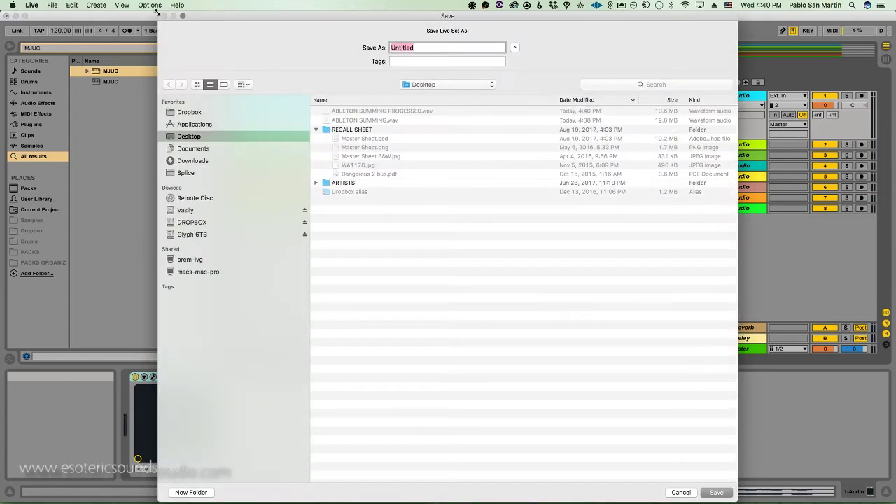
type("ABLETON SUMMING")
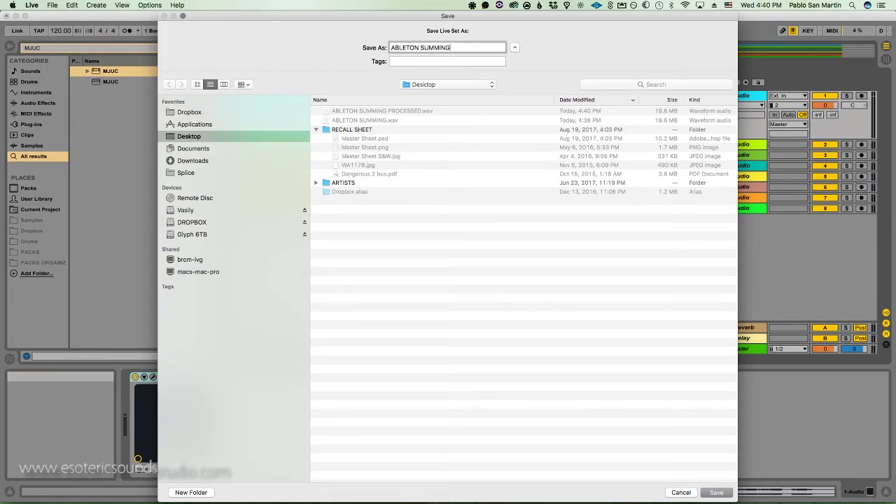
key("Return")
key("super+Tab")
key("super+Tab")
key("super+Tab")
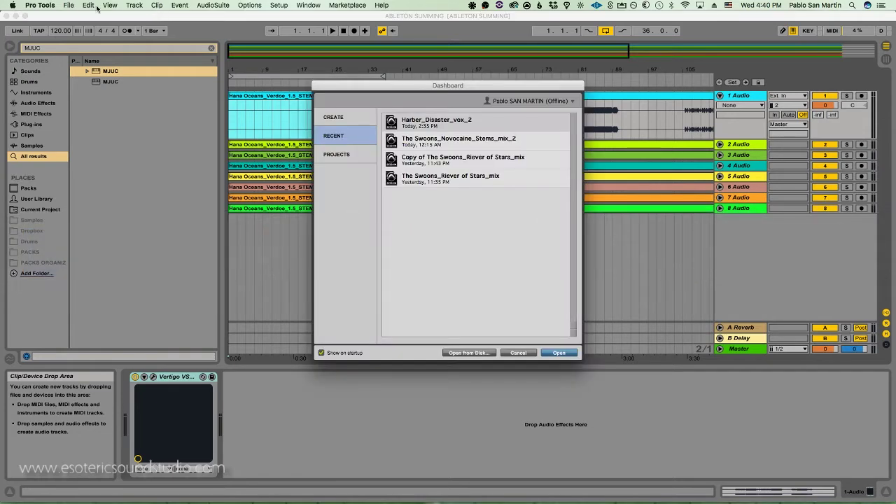
Step: Create a new Pro Tools session named PRO TOOLS SUMMING on the Desktop
left_click(340, 112)
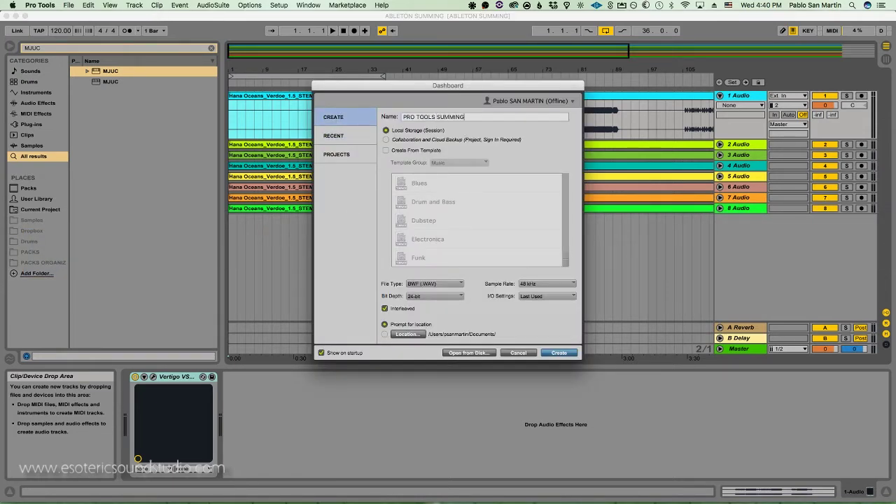
key("Return")
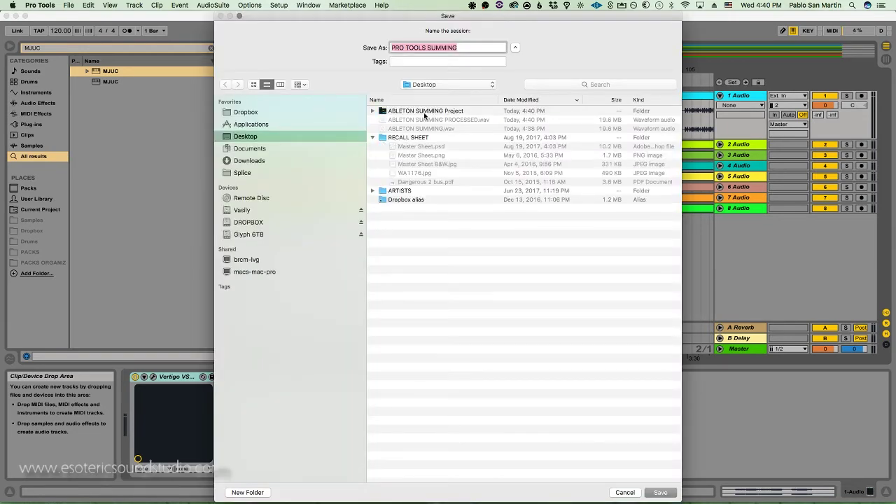
key("Return")
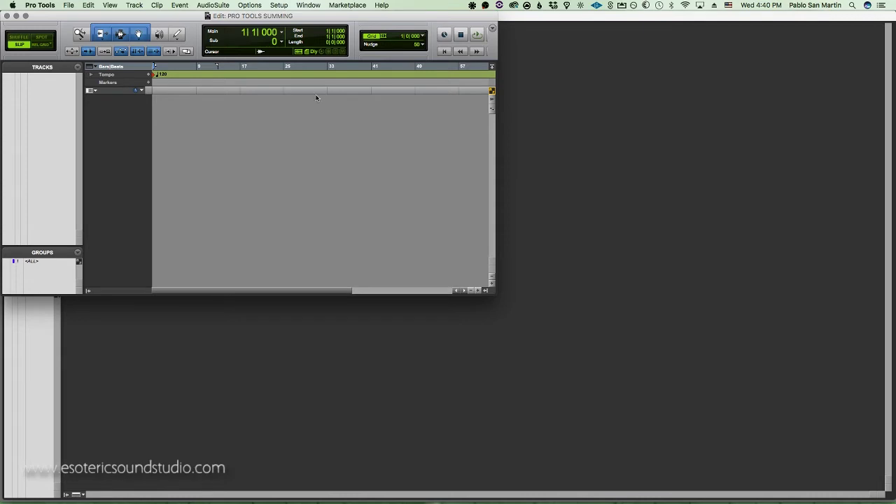
Step: Import the eight stem WAVs as tracks, enlarge the window, and show the mixer
left_click_drag(532, 175, 168, 129)
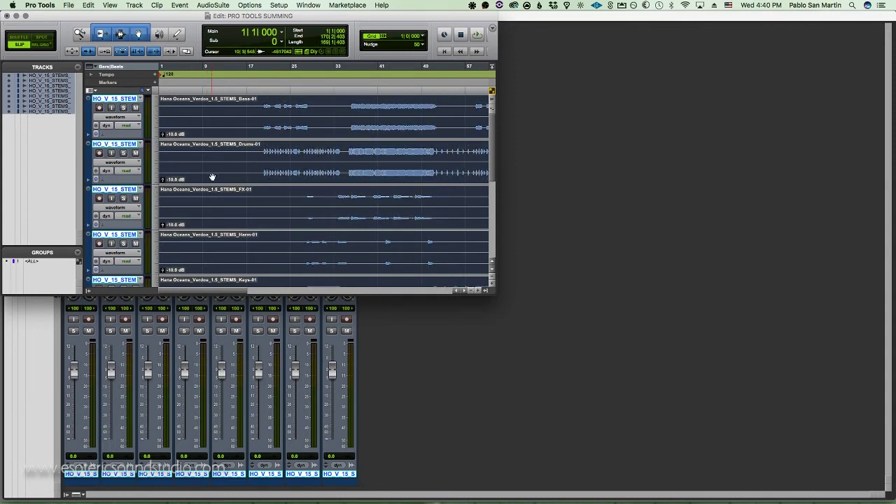
left_click_drag(497, 295, 894, 499)
key("super+equal")
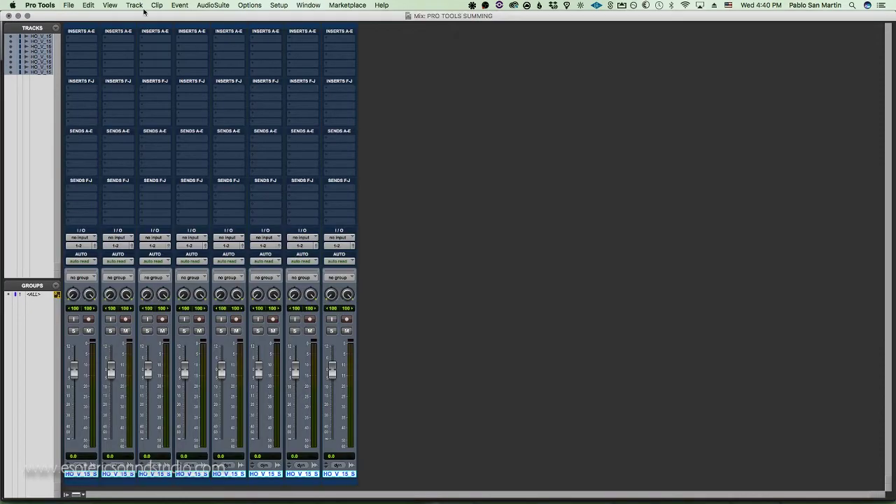
key("super+equal")
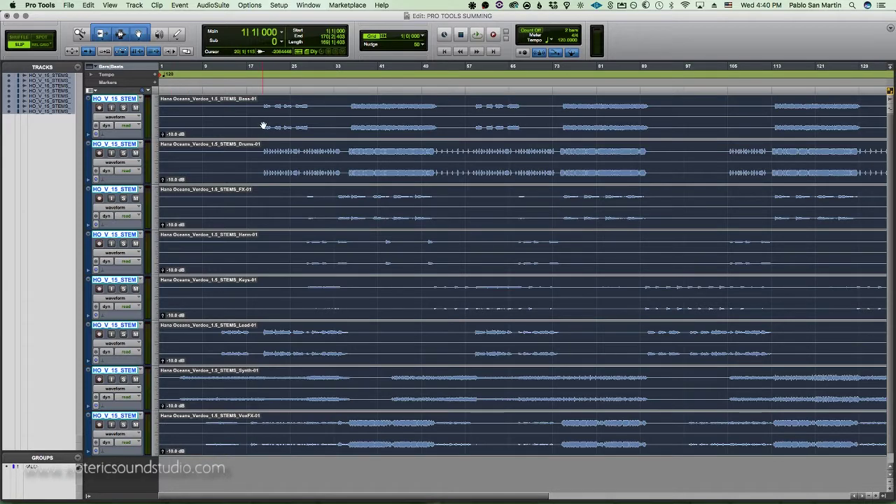
left_click(345, 104)
key("super+a")
left_click(209, 113)
left_click(177, 114)
key("space")
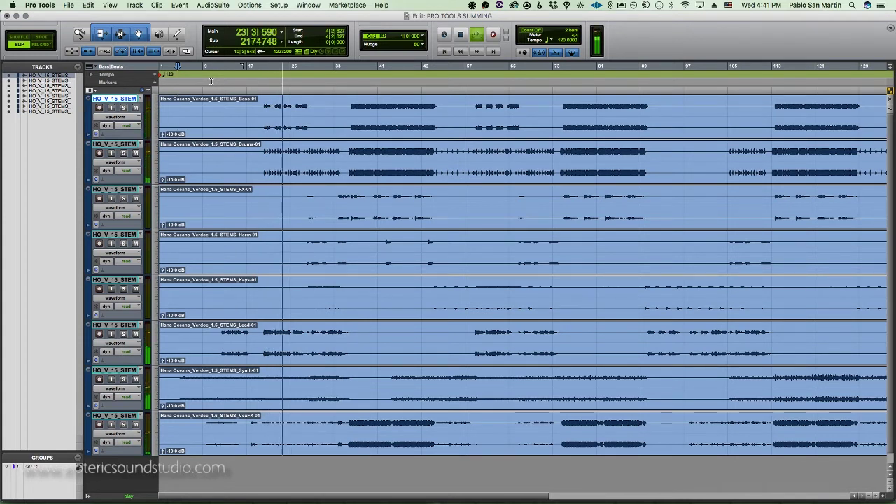
key("space")
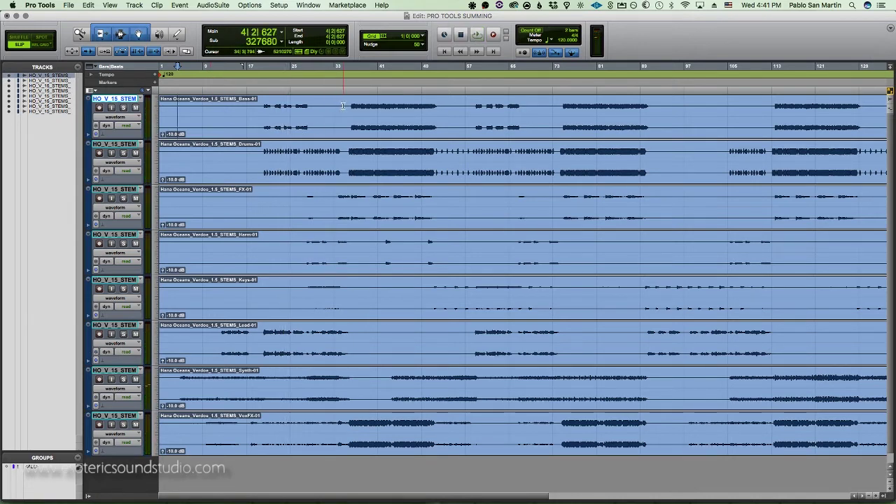
Step: Select bars 1–35 and bounce offline to a 48 kHz, 24-bit WAV named PRO TOOLS SUMMING
left_click_drag(347, 99, 158, 448)
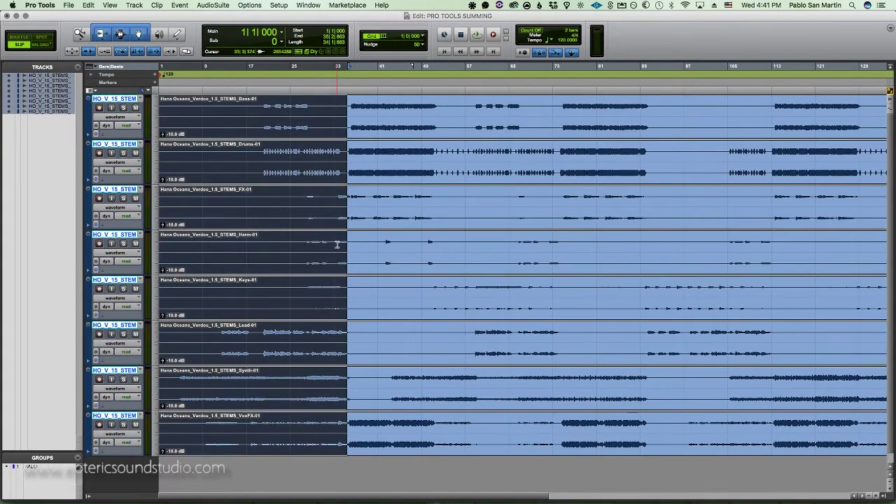
key("alt+super+b")
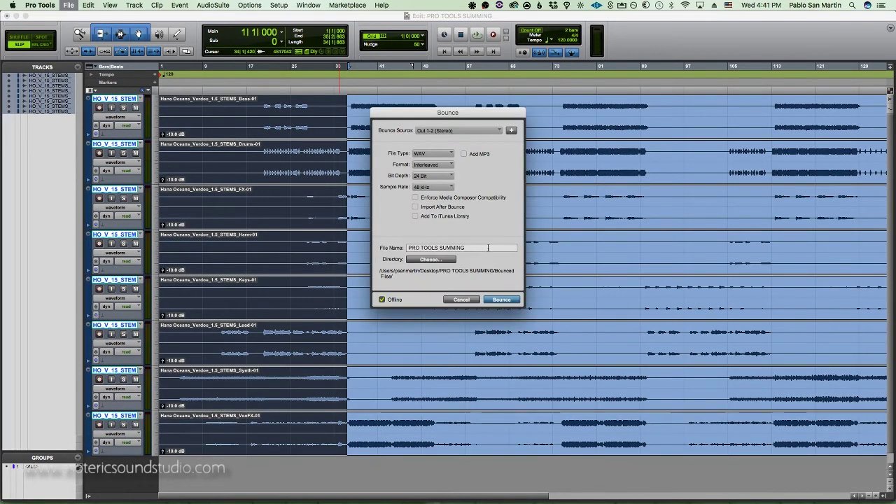
left_click_drag(488, 247, 373, 239)
type("ABLETON")
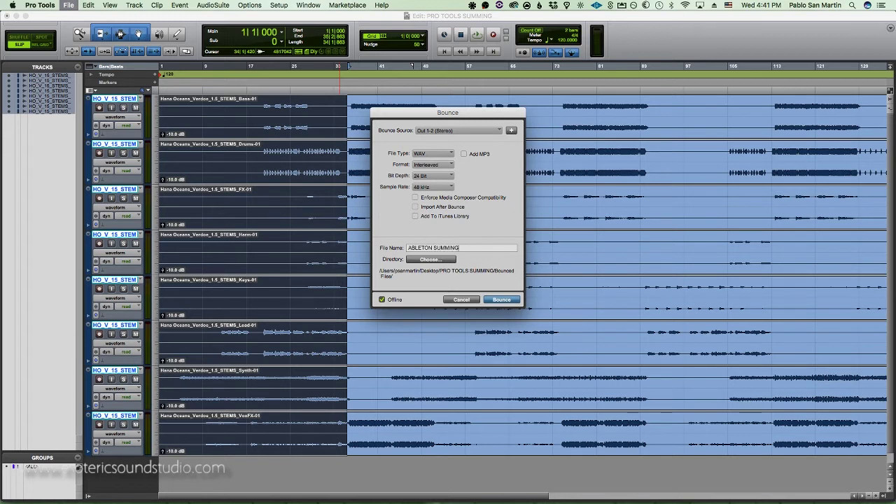
key("super+a")
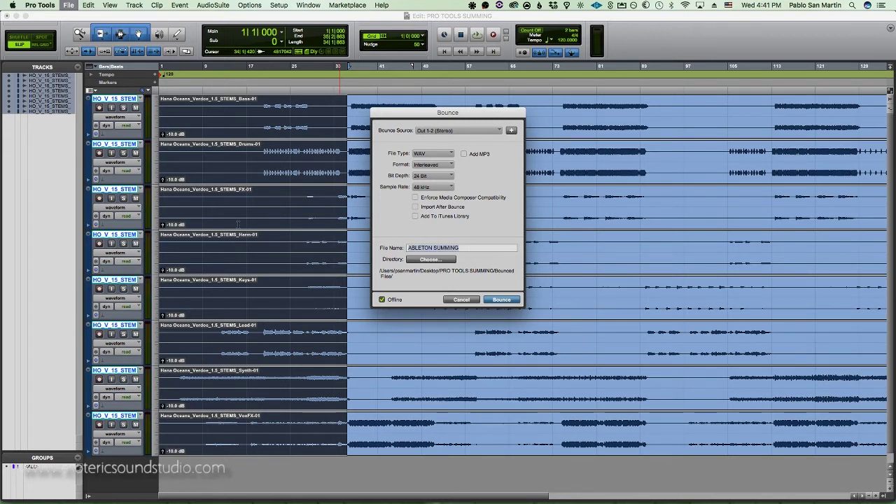
type("PRO TOOLS SUMM")
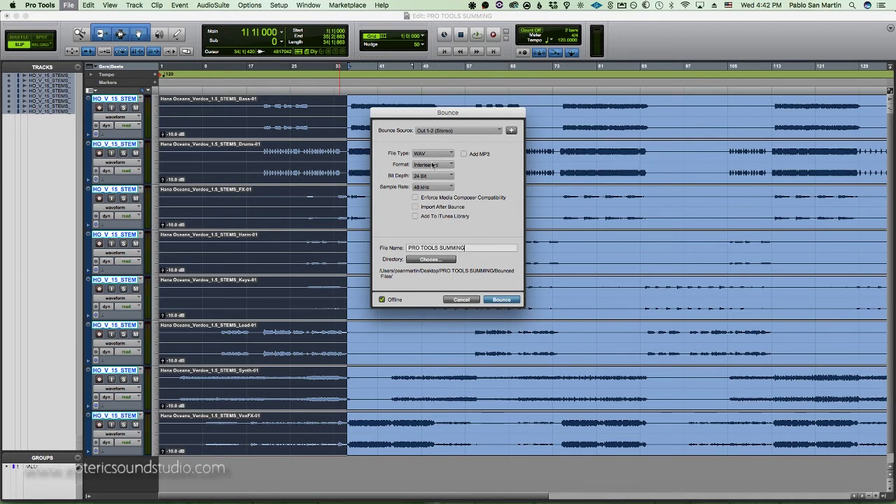
key("Return")
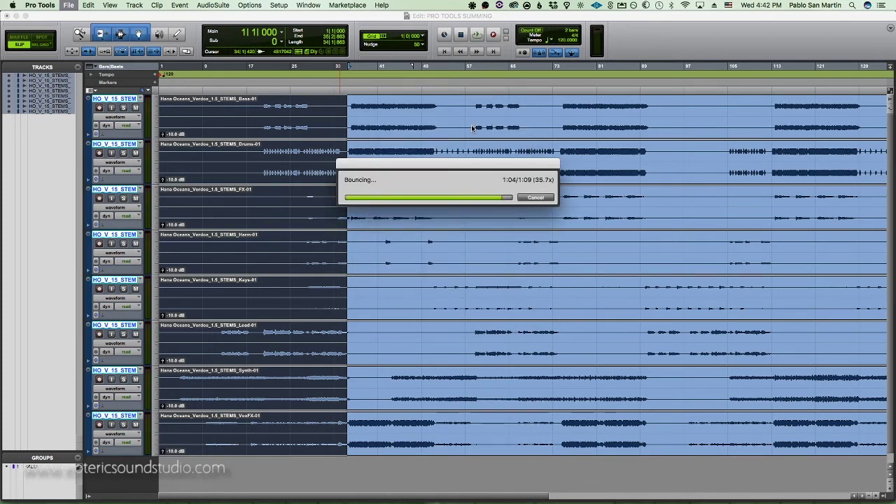
Step: Select the VoxFX, Lead and Drums tracks and drag them to the top of the track list
left_click(128, 419)
left_click(124, 417)
left_click(122, 370, "shift")
left_click(123, 327, "shift")
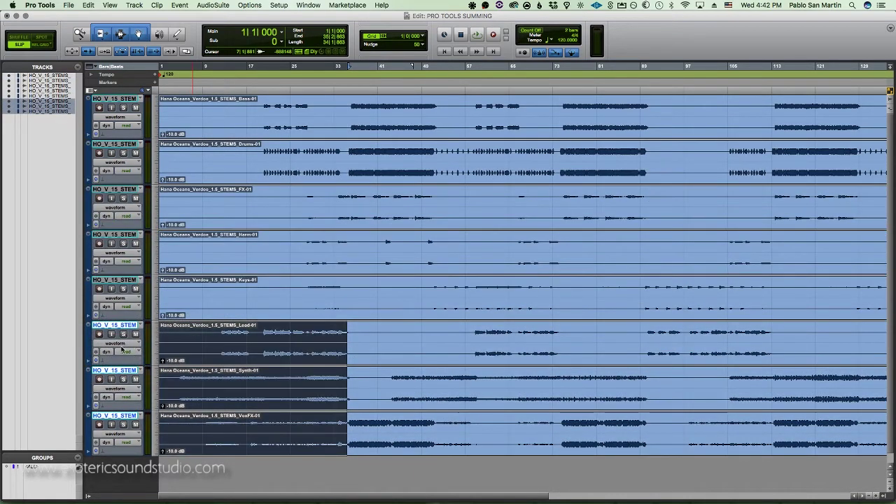
left_click(123, 374, "super")
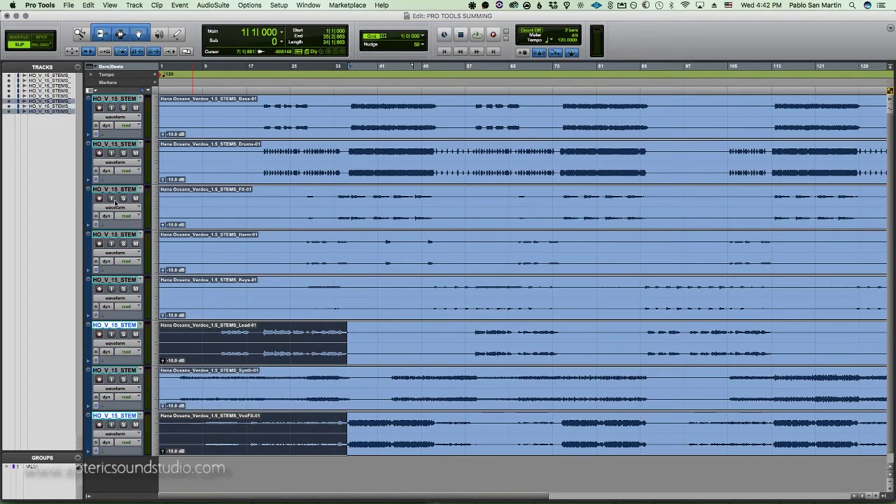
left_click(119, 143, "super")
left_click_drag(119, 143, 116, 99)
Step: Insert the Vertigo VSC-2 compressor on track 1 and the 1176 compressor on track 2
key("super+equal")
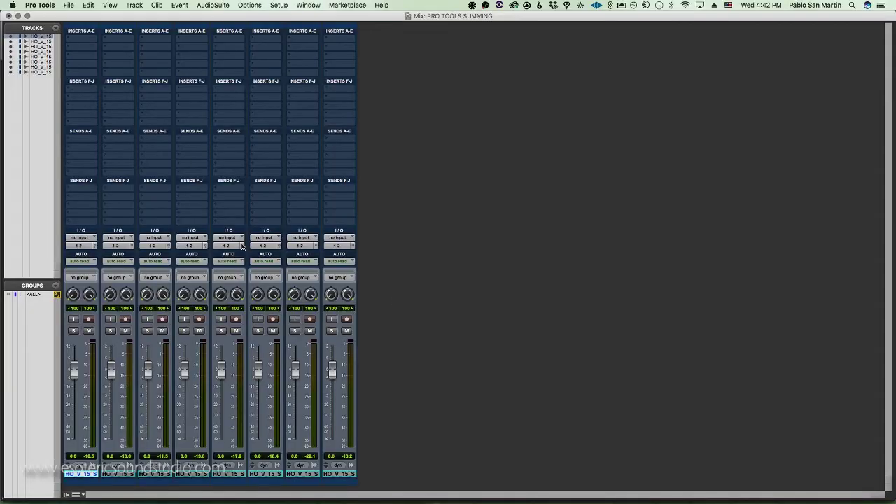
left_click(87, 45)
mouse_move(110, 83)
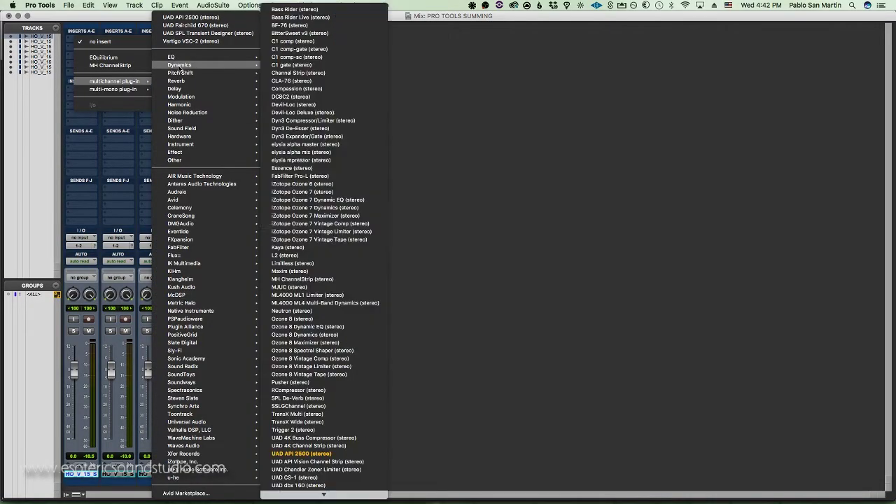
left_click(192, 33)
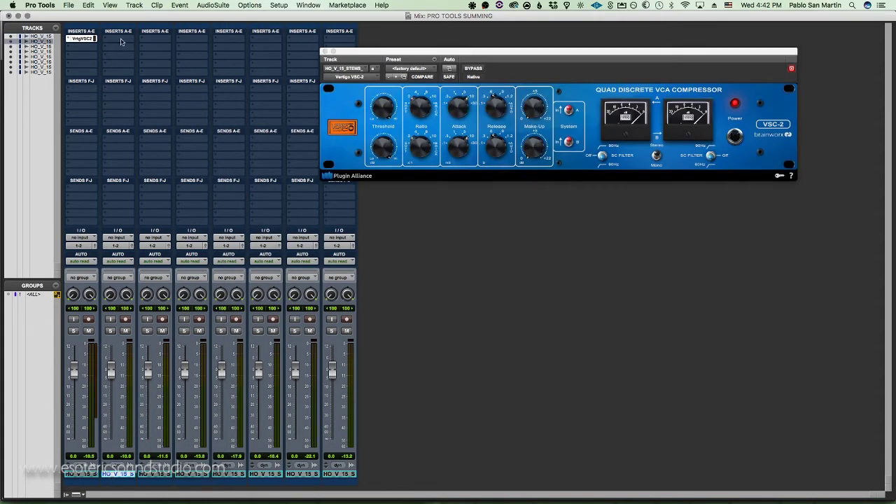
left_click(120, 41)
mouse_move(157, 81)
mouse_move(230, 65)
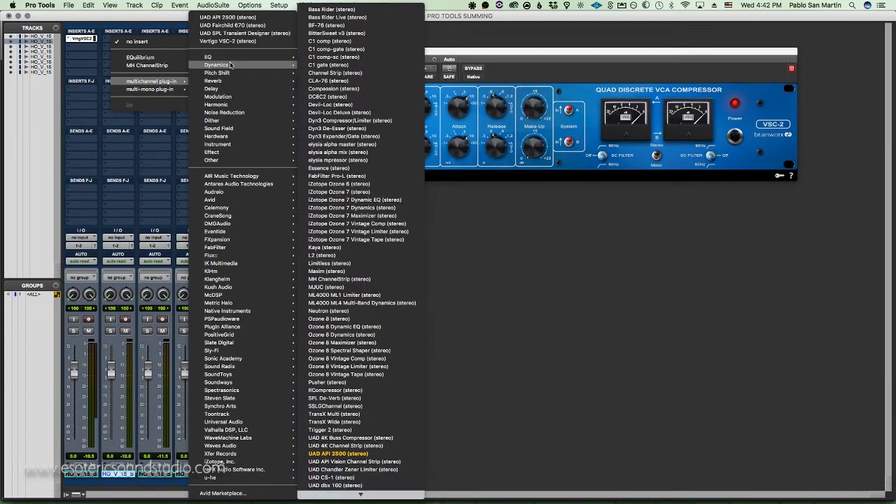
scroll(350, 280, "down", 12)
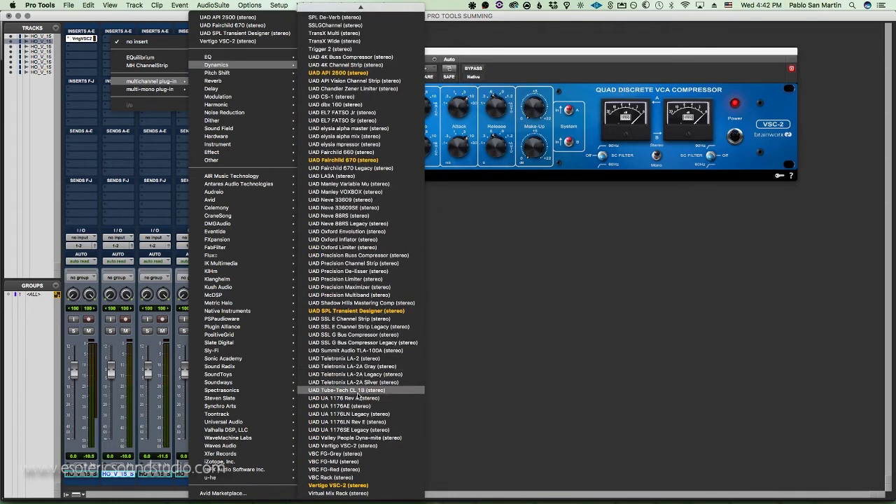
key("Escape")
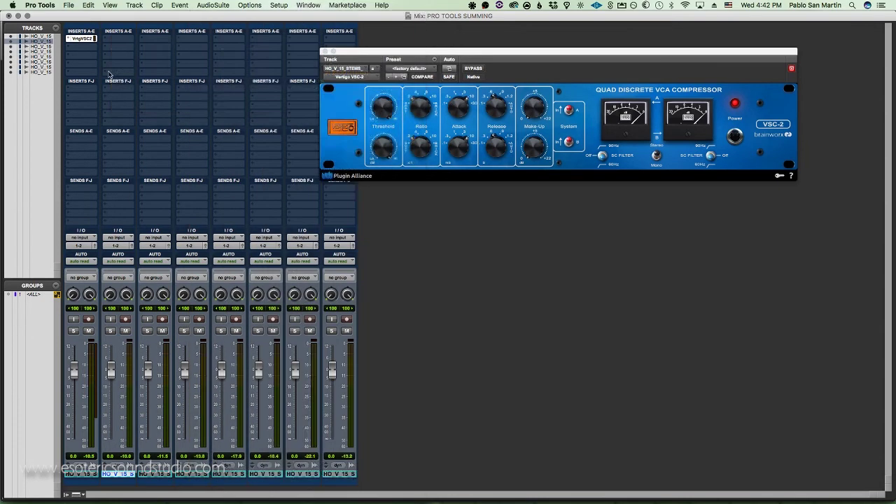
Step: Insert the MJUC compressor on track 3 and load its Modern Rock Kick preset
left_click(154, 40)
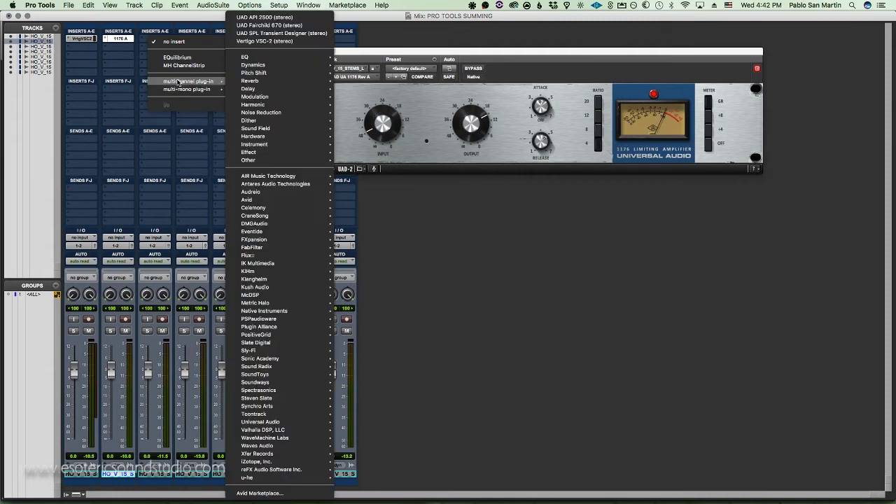
mouse_move(254, 74)
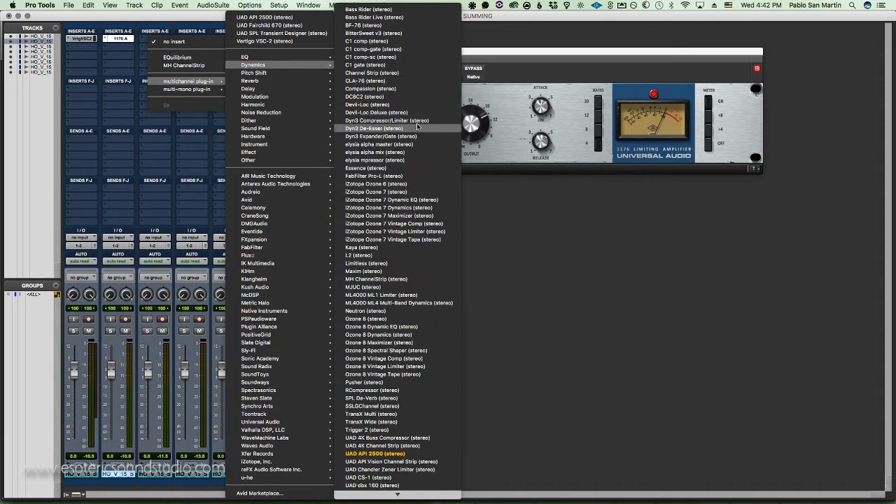
left_click(389, 287)
key("super+equal")
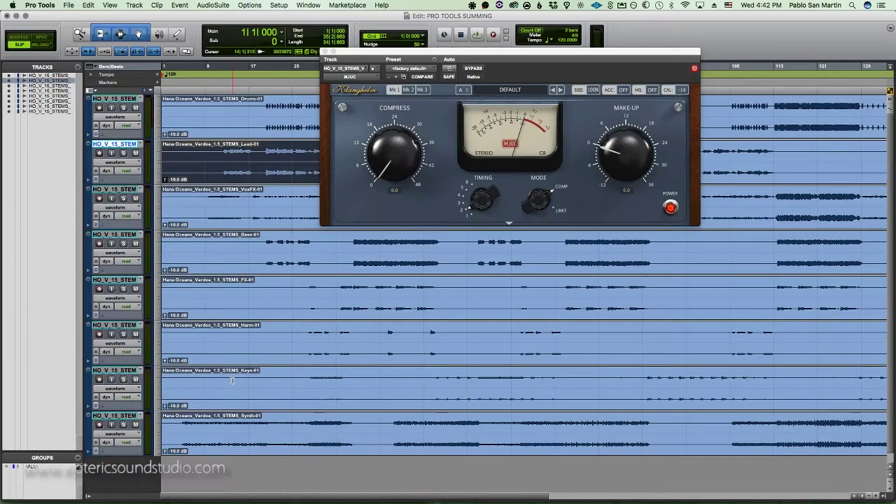
left_click(126, 190)
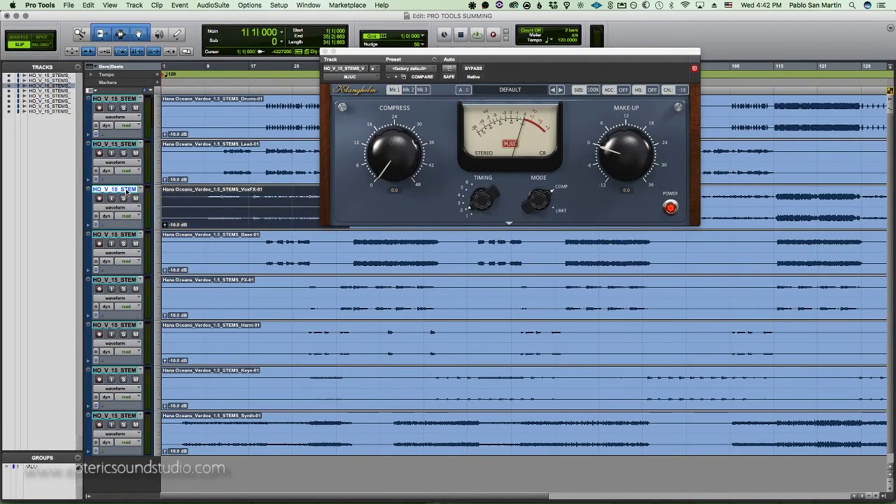
key("super+equal")
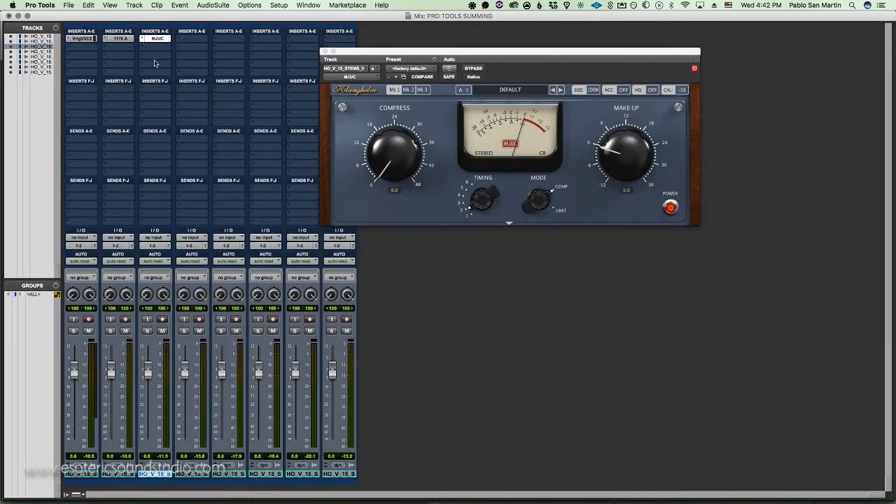
left_click(497, 89)
mouse_move(490, 168)
left_click(581, 163)
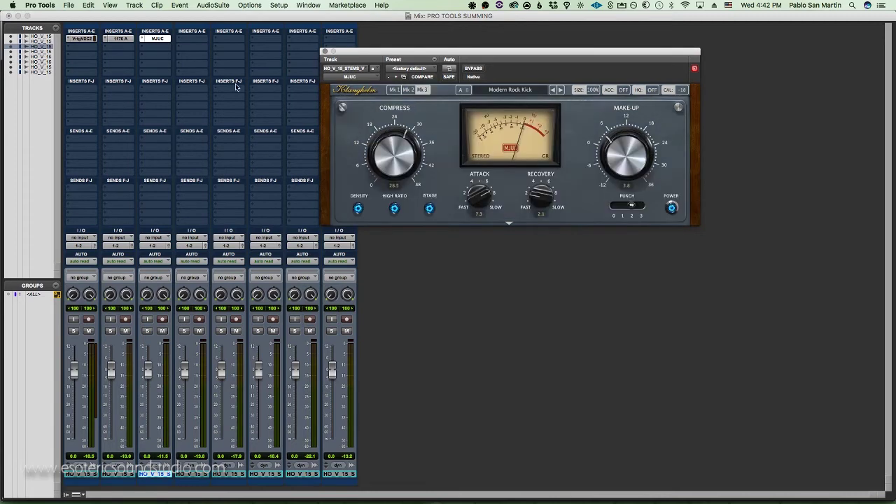
Step: Open the 1176 and MJUC plug-in windows from the mixer, stacking MJUC below 1176
left_click(323, 52)
key("super+equal")
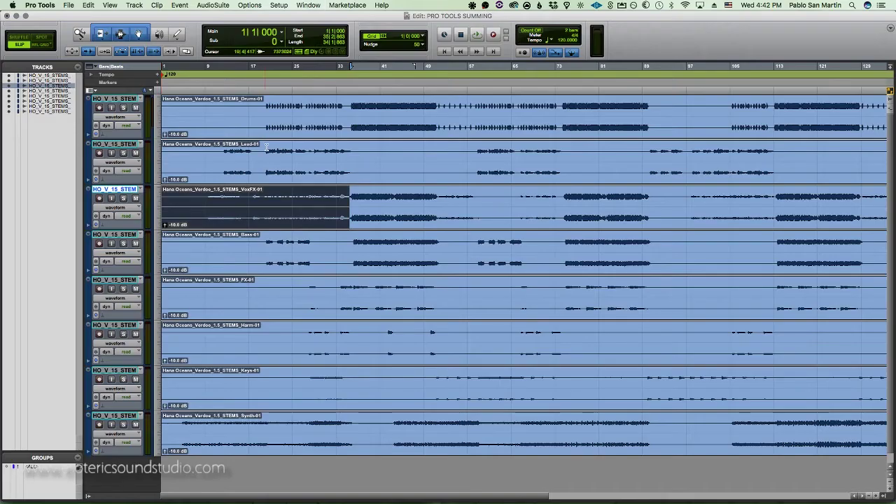
left_click(256, 153)
key("super+equal")
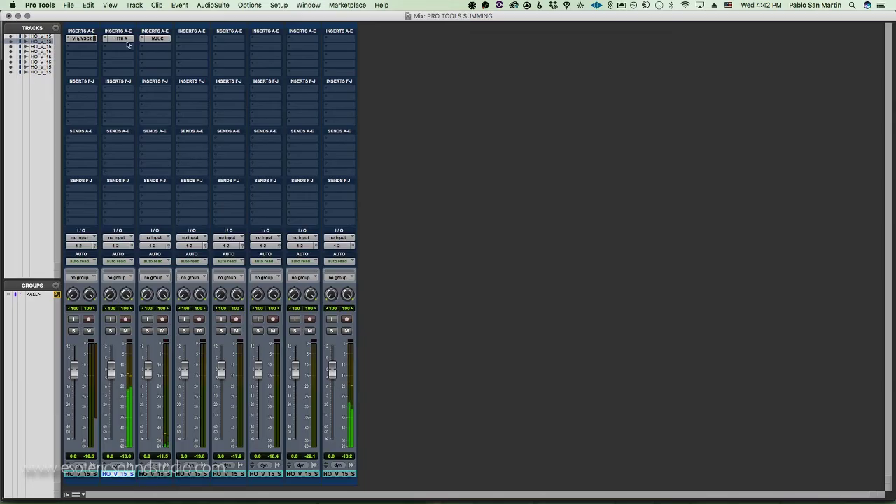
left_click(120, 39)
left_click(149, 40)
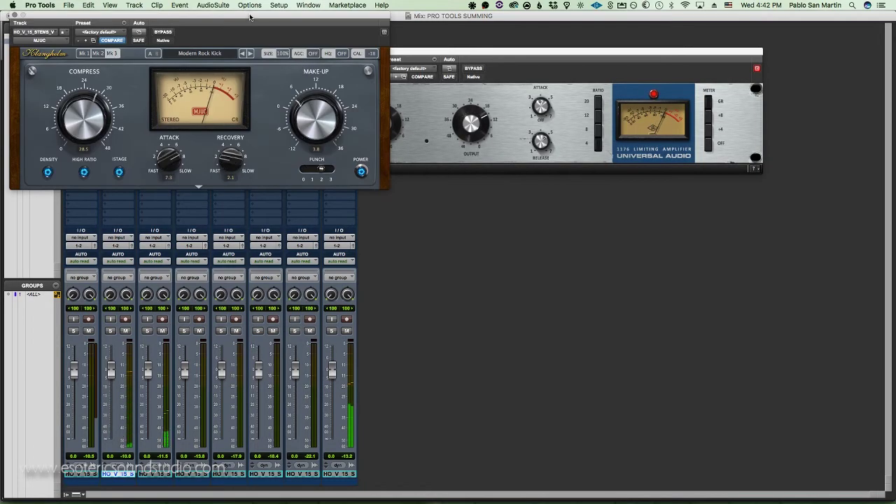
left_click_drag(247, 14, 574, 201)
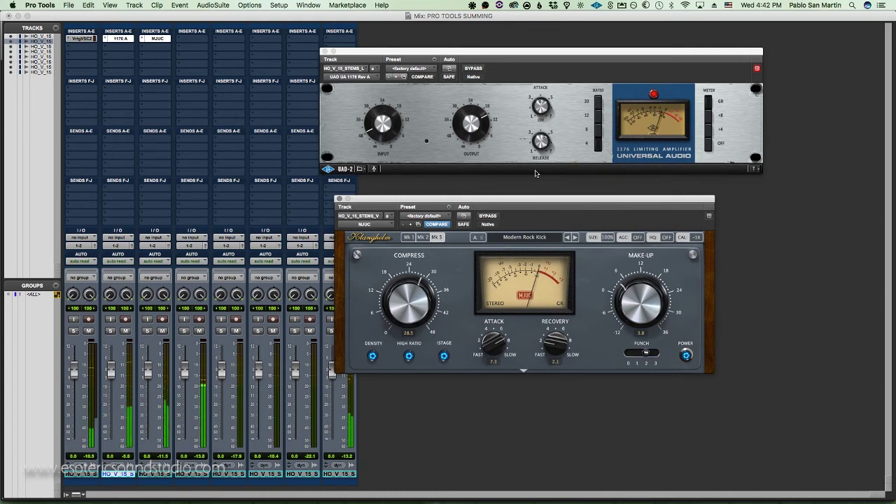
Step: Close the floating plug-in windows and select 1|1|000 to 35|2|207 across all tracks
key("super+equal")
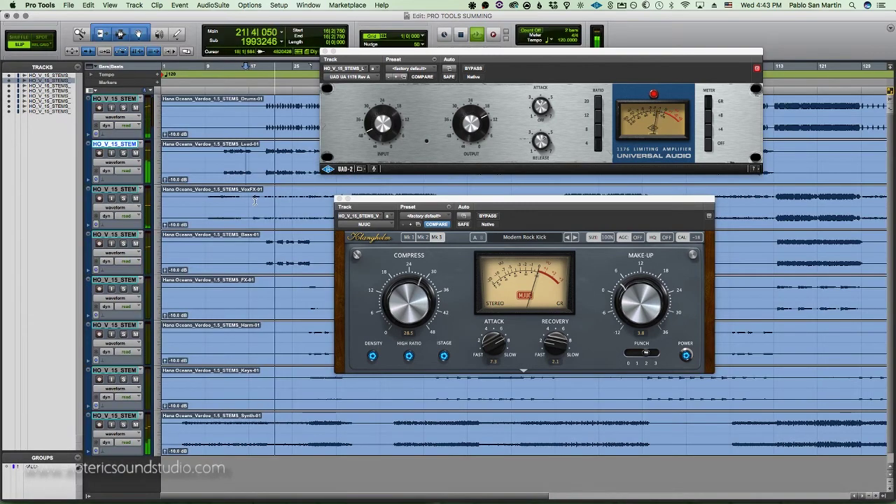
key("ctrl+alt+super+w")
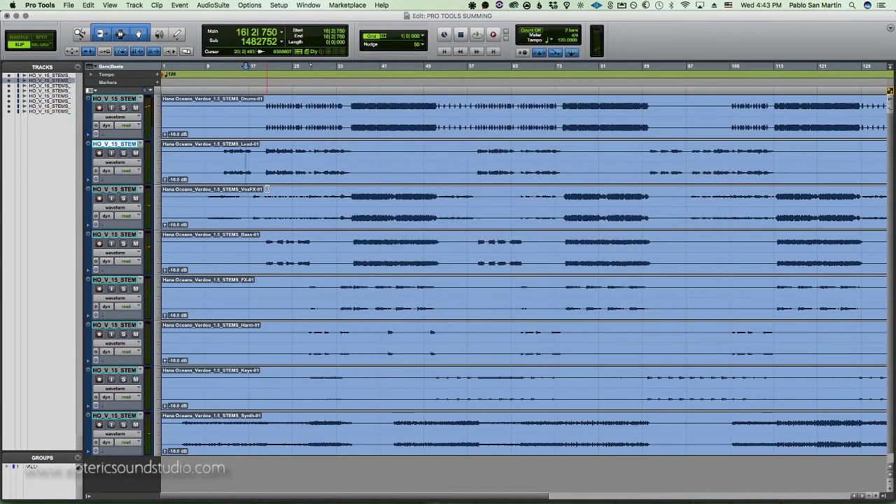
left_click(101, 99)
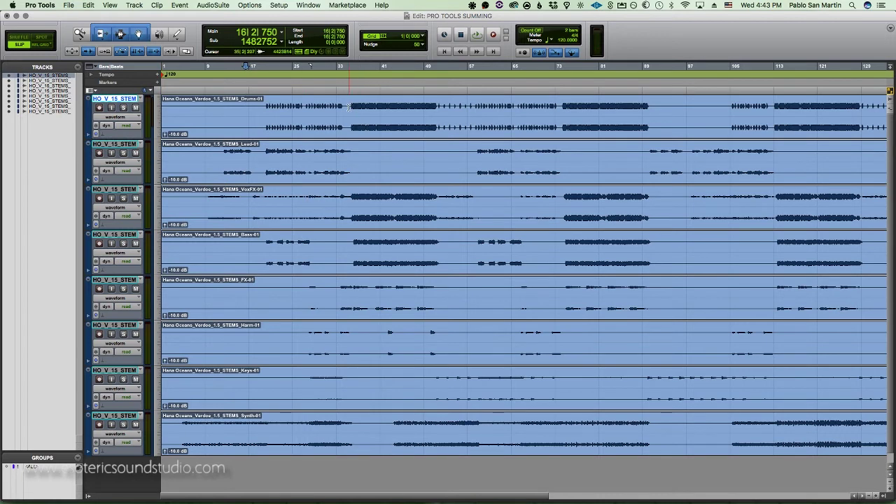
key("shift+Return")
Step: Bounce the selected range offline to disk, adding 'PROCE' to the file name
key("super+alt+b")
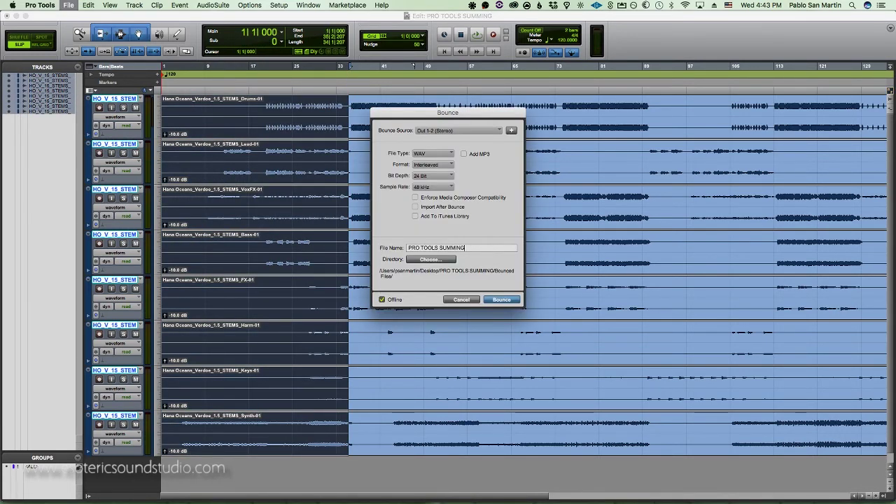
type("PROCESSING")
key("Return")
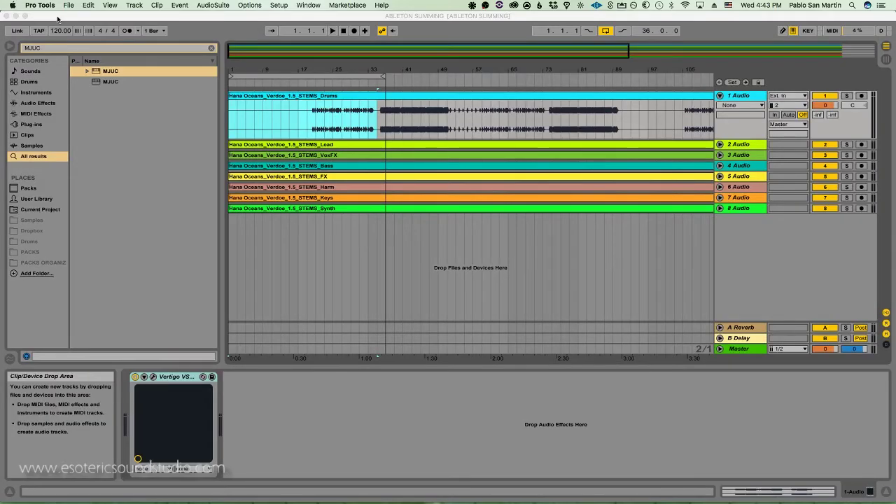
Step: Create a new Pro Tools session called DIGITAL SUMMING NULL TEST on the Desktop
key("super+n")
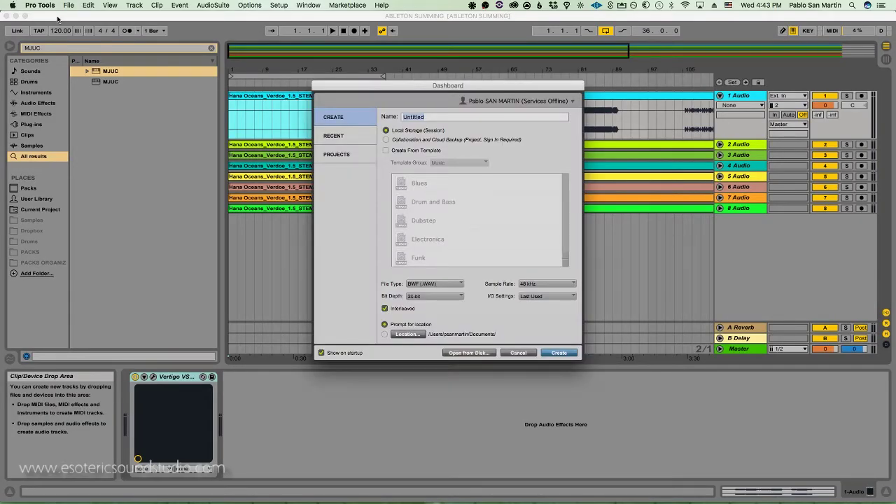
type("NU")
key("BackSpace")
key("super+a")
key("Return")
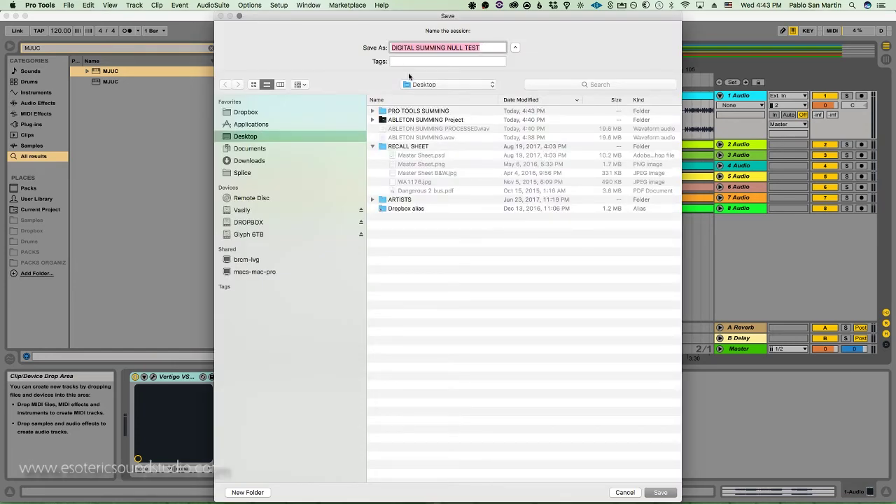
key("Return")
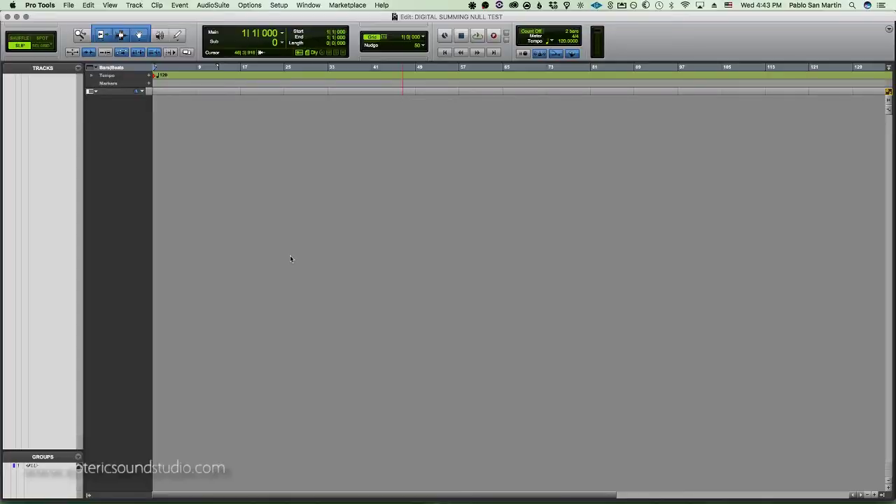
Step: Add both WAV bounces from PRO TOOLS SUMMING's Bounced Files folder to the import list
key("super+shift+i")
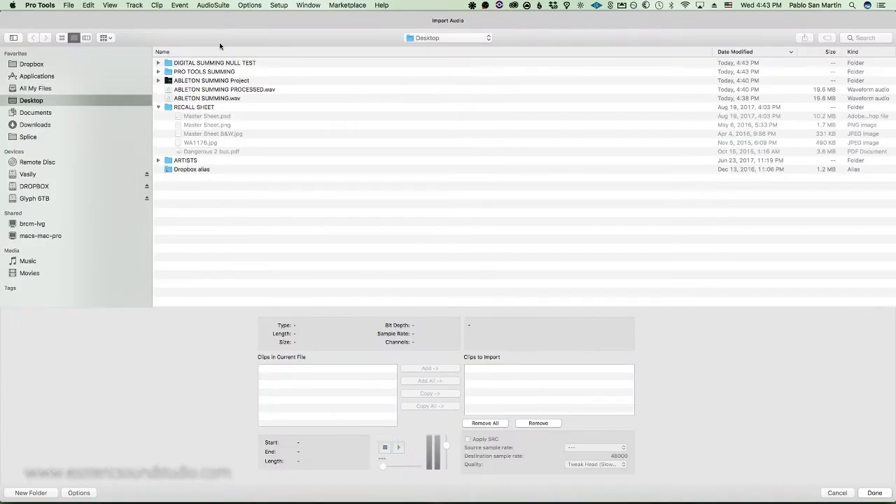
double_click(201, 72)
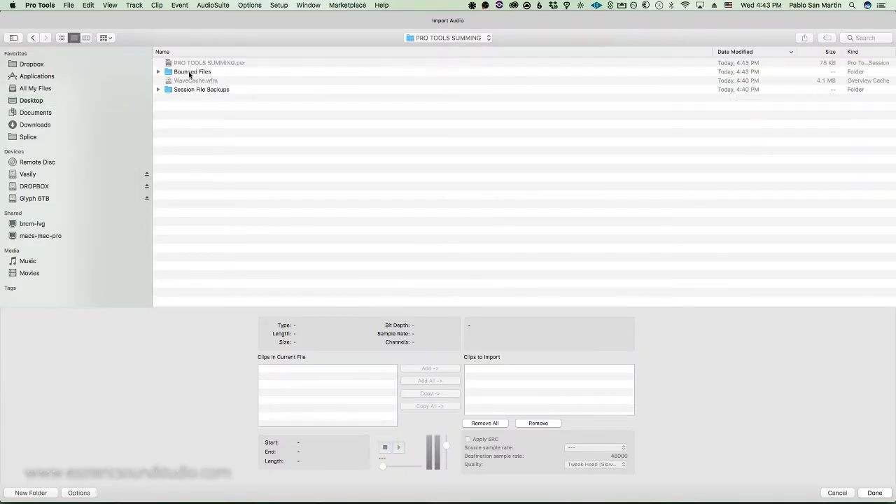
double_click(189, 72)
key("super+a")
key("Return")
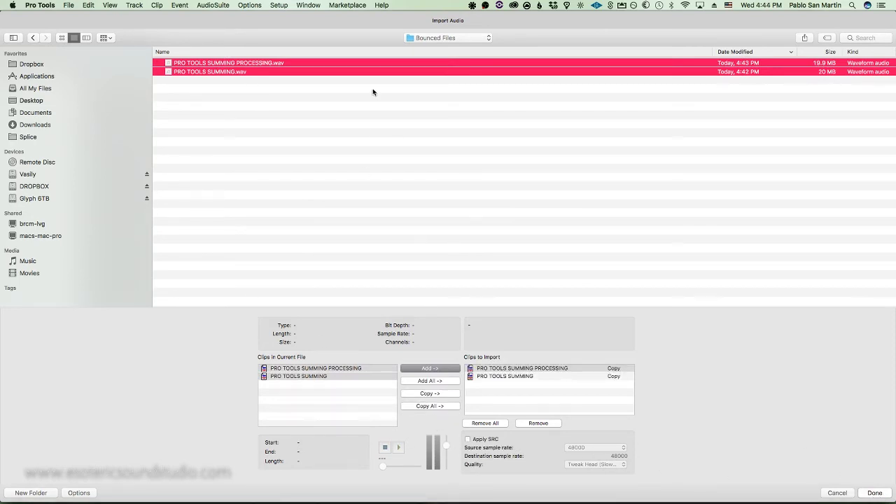
Step: Add ABLETON SUMMING PROCESSED.wav and ABLETON SUMMING.wav from the Desktop, then import all as new tracks
left_click(419, 39)
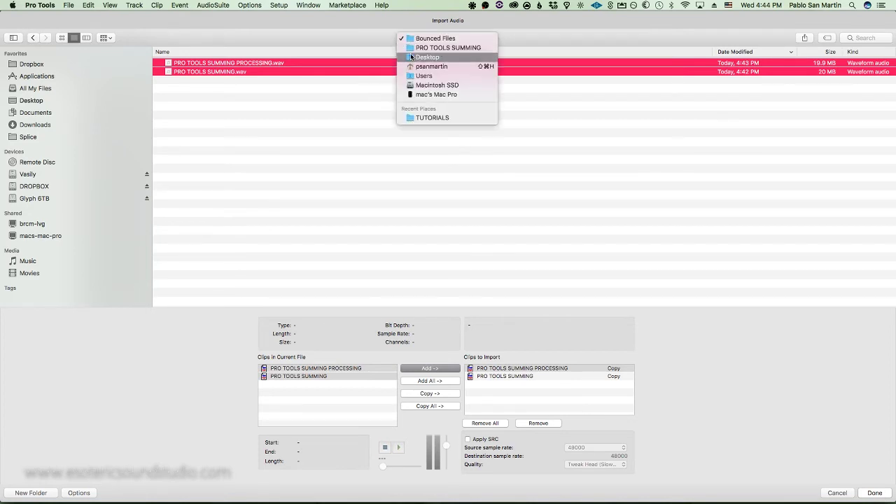
left_click(287, 136)
key("super+Up")
key("super+Up")
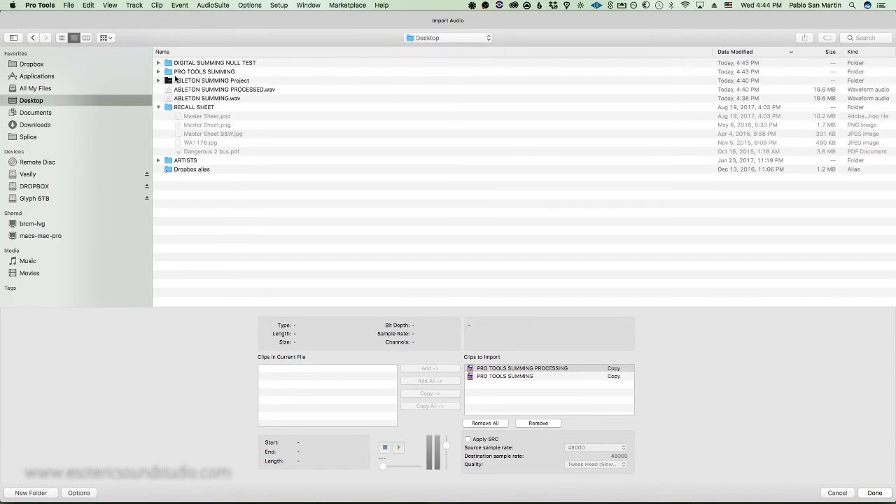
left_click(186, 91)
left_click(187, 99, "shift")
left_click(414, 406)
left_click(873, 493)
key("Return")
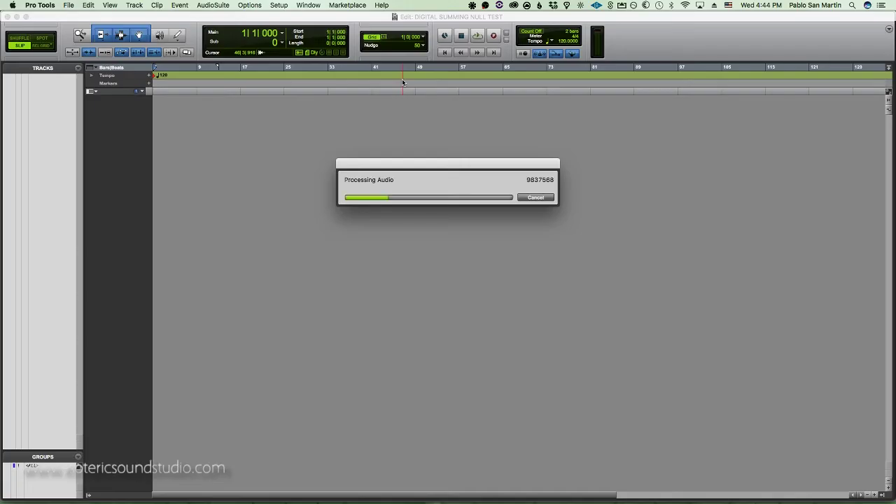
key("Return")
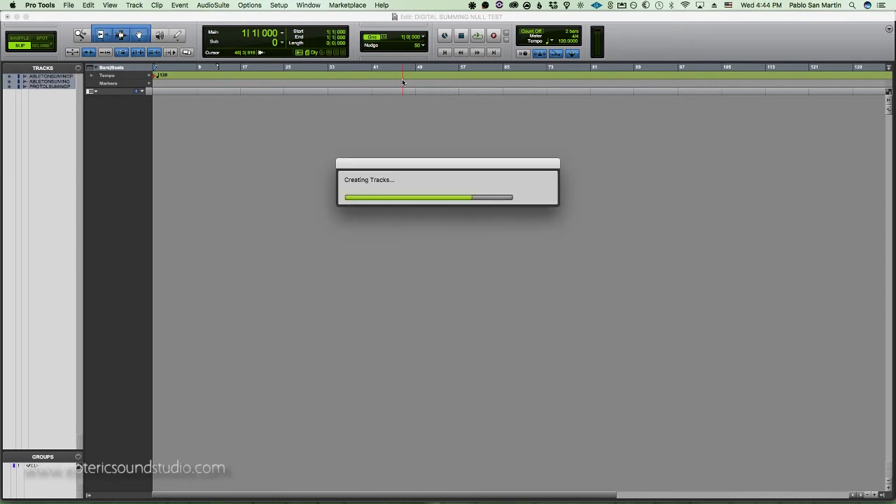
Step: Check the first track's output routing in the Mix window without changing it
key("super+equal")
key("super+equal")
key("super+equal")
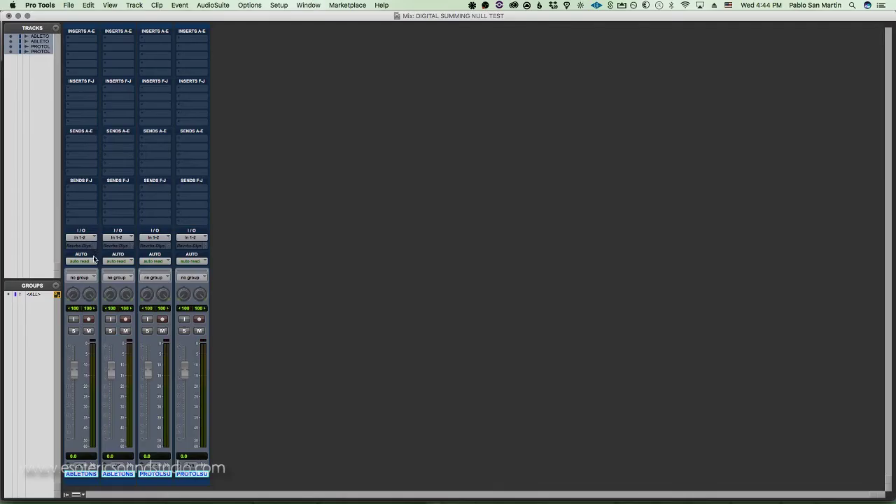
left_click(84, 245)
mouse_move(101, 254)
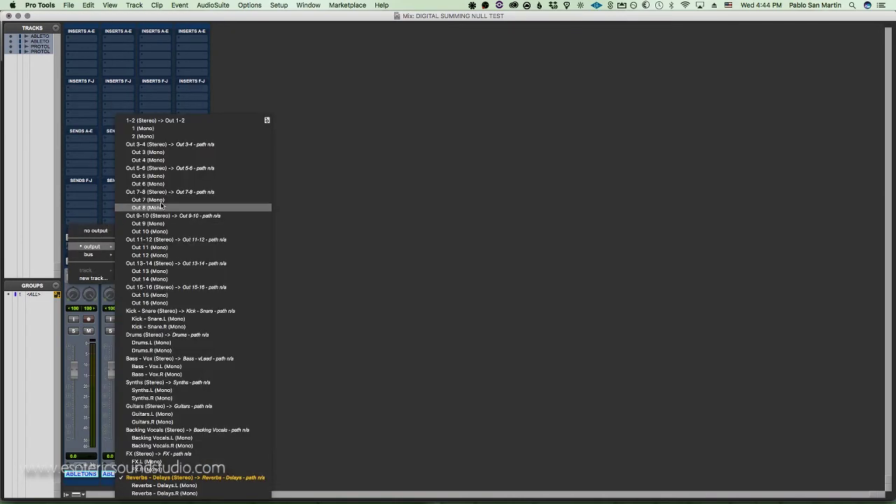
left_click(93, 207)
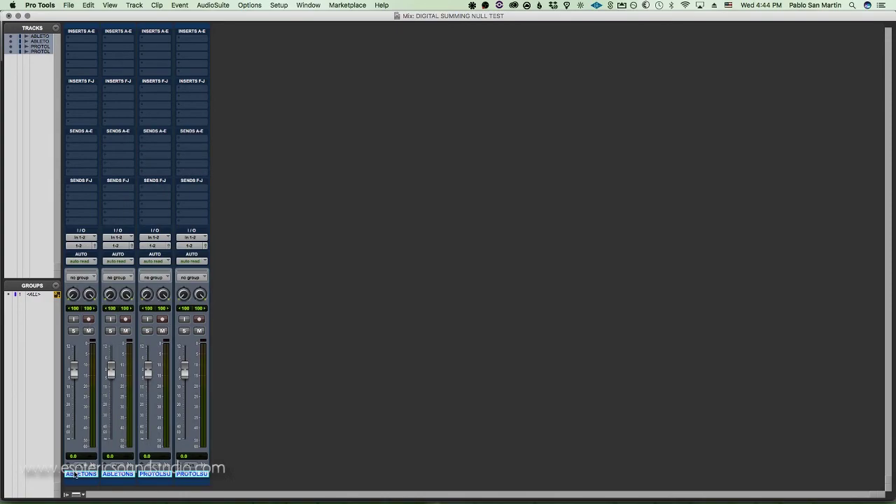
Step: Move PRO TOOLS SUMMING PROCESSING to second position and colour both processed tracks gold
key("super+equal")
left_click(176, 110)
left_click_drag(113, 193, 114, 147)
double_click(88, 112)
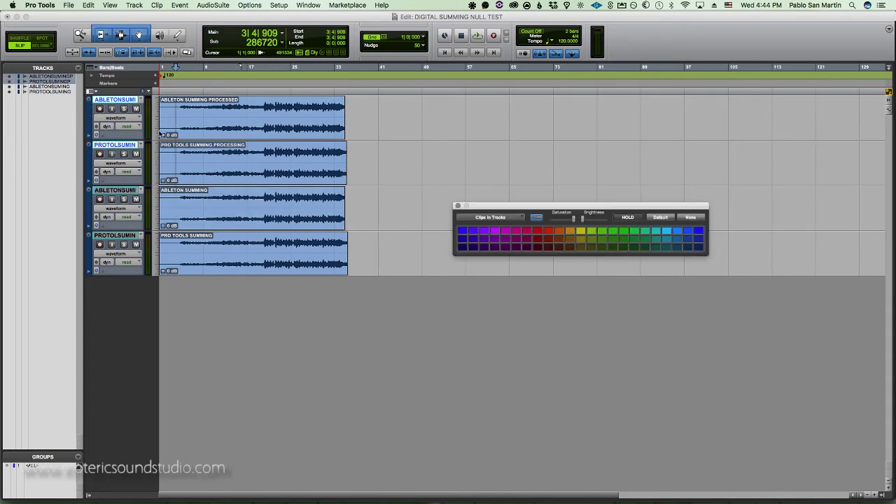
left_click(112, 189)
Step: Colour the PRO TOOLS SUMMING and ABLETON SUMMING tracks green, then reselect ABLETON SUMMING PROCESSED
left_click(109, 235, "shift")
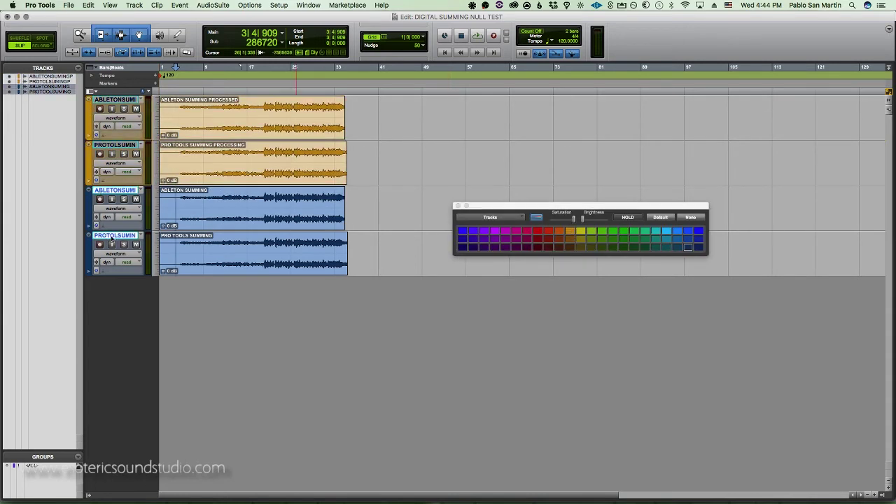
left_click(645, 231)
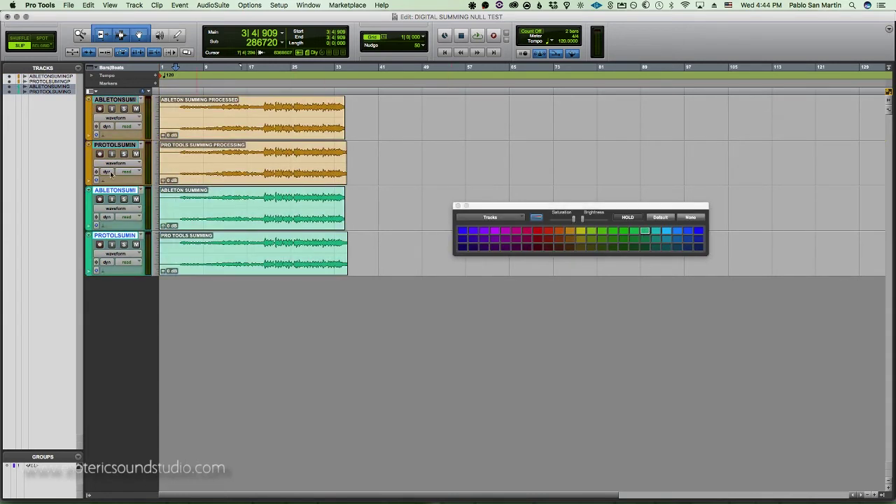
left_click(113, 193)
left_click(114, 99)
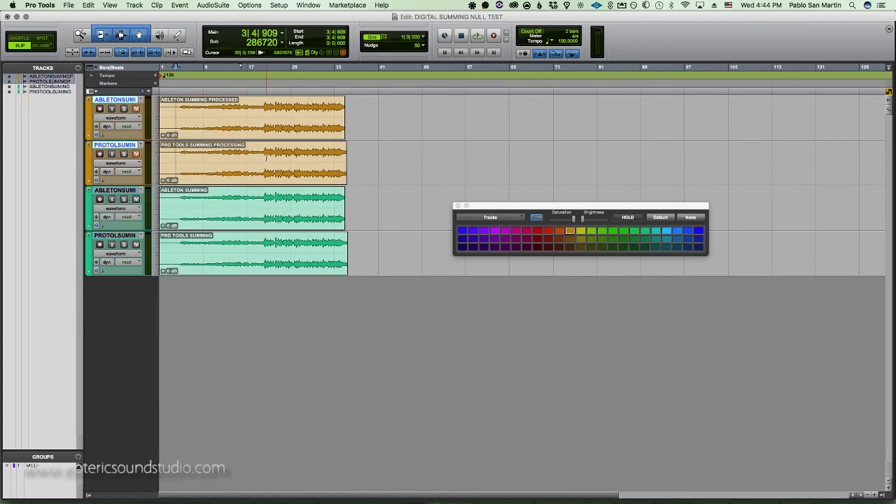
key("super+equal")
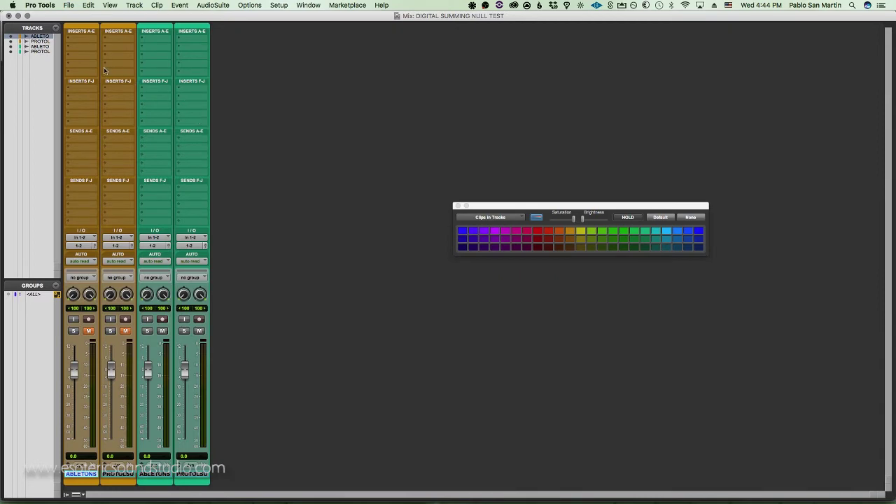
Step: Invert the input polarity on the first track's EQ3 1-Band plug-in
left_click(85, 40)
mouse_move(116, 81)
mouse_move(210, 57)
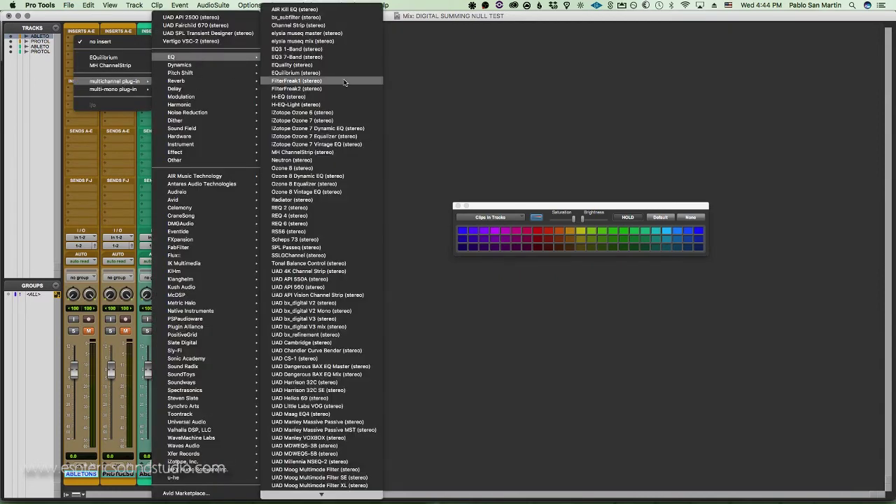
key("Escape")
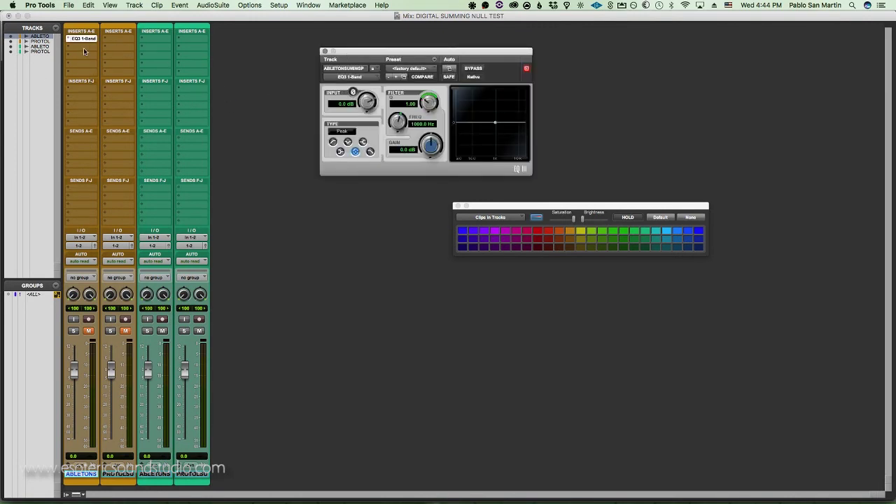
left_click(353, 93)
Step: Point the EQ window at the third track's EQ3, then start null-test playback
key("super+equal")
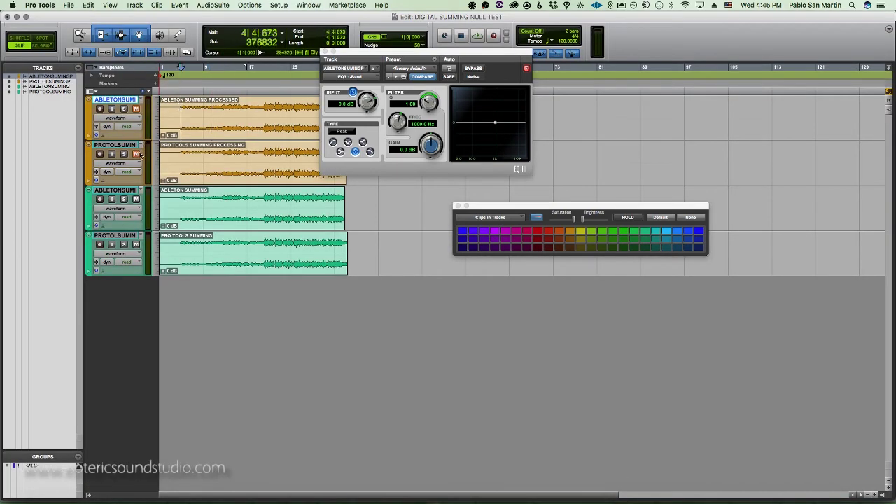
left_click(139, 146)
key("Escape")
key("super+equal")
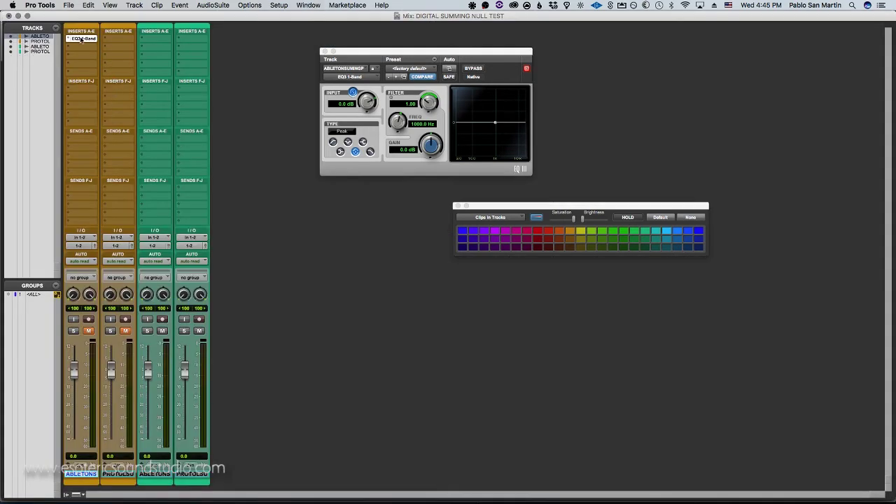
left_click(154, 39)
left_click(155, 474)
key("super+equal")
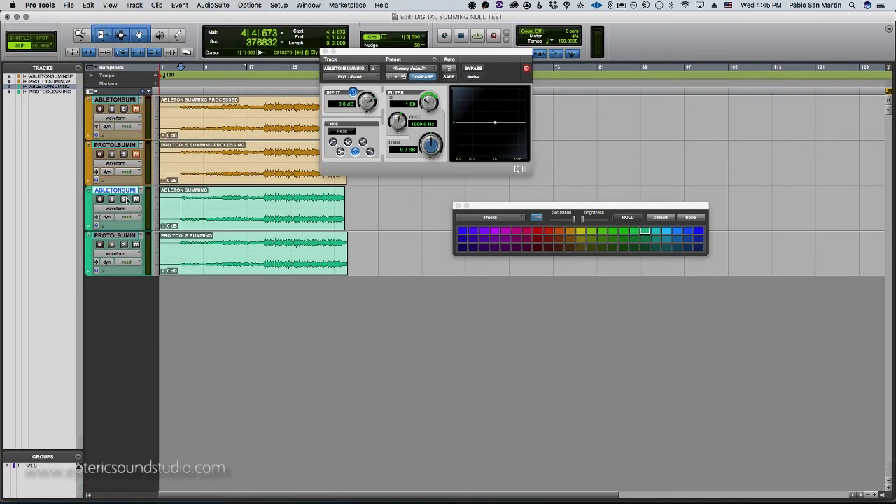
key("space")
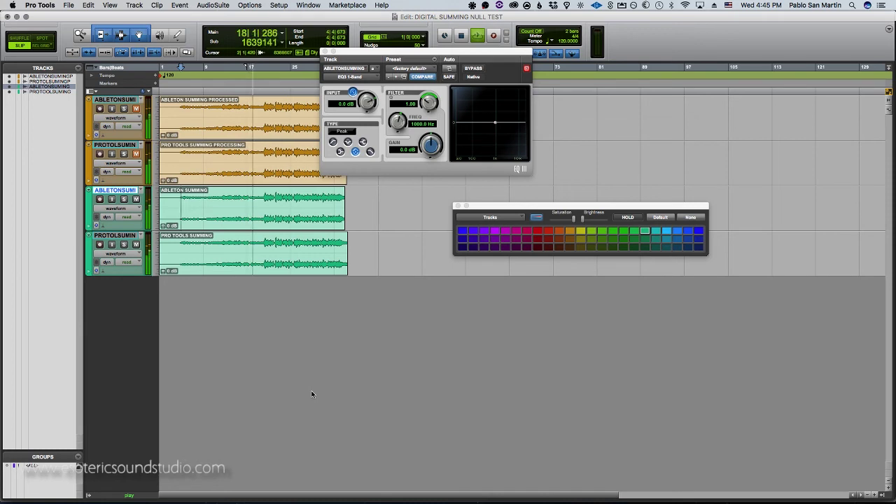
Step: Stop playback and select the processed Pro Tools track
key("space")
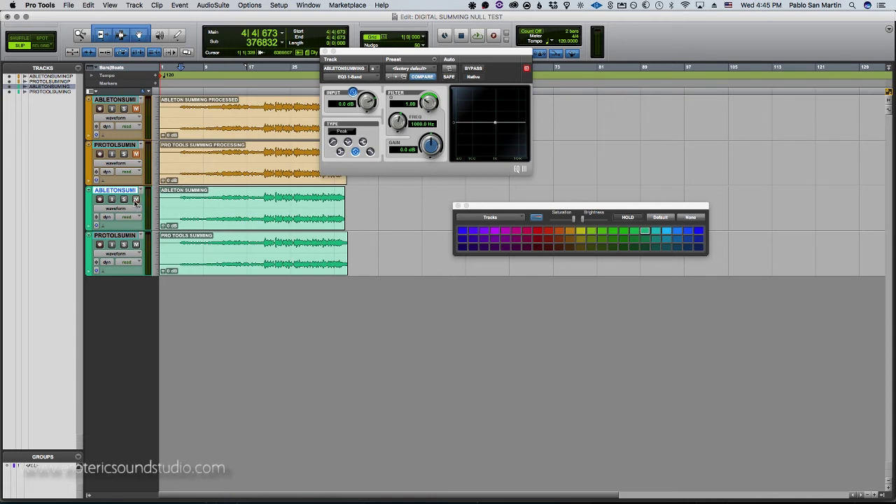
left_click(126, 145)
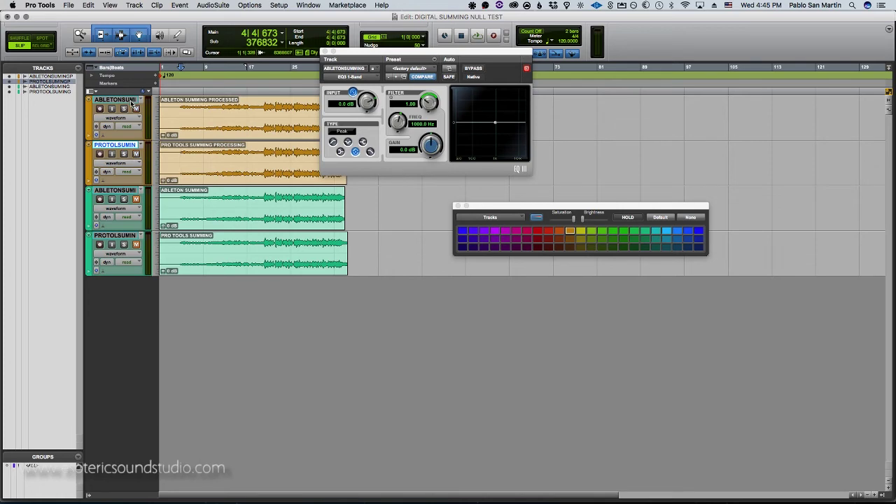
Step: Show inserts A-E again in the Mix window and copy the EQ3 1-Band insert onto track 1
key("super+equal")
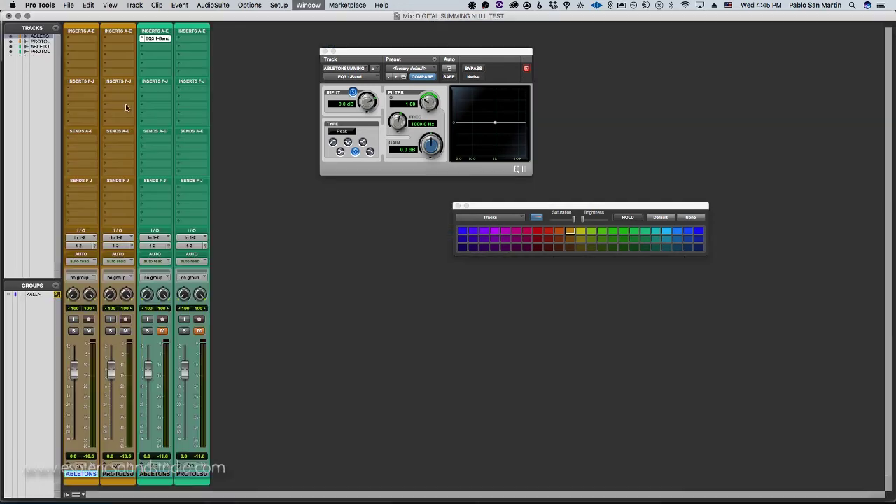
left_click(147, 31)
left_click(77, 495)
left_click(93, 390)
left_click_drag(86, 41, 88, 40)
Step: Play the session from bar 13, then jump playback to bar 19 in the processed Ableton clip
key("super+equal")
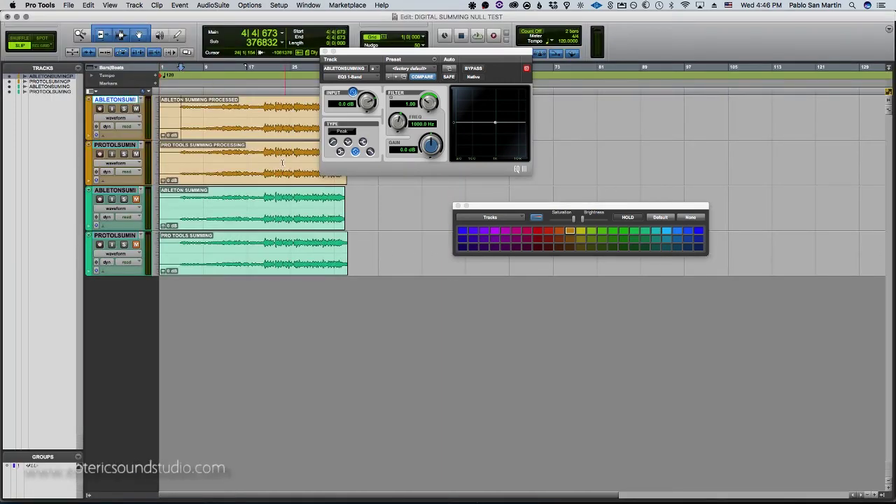
left_click(226, 78)
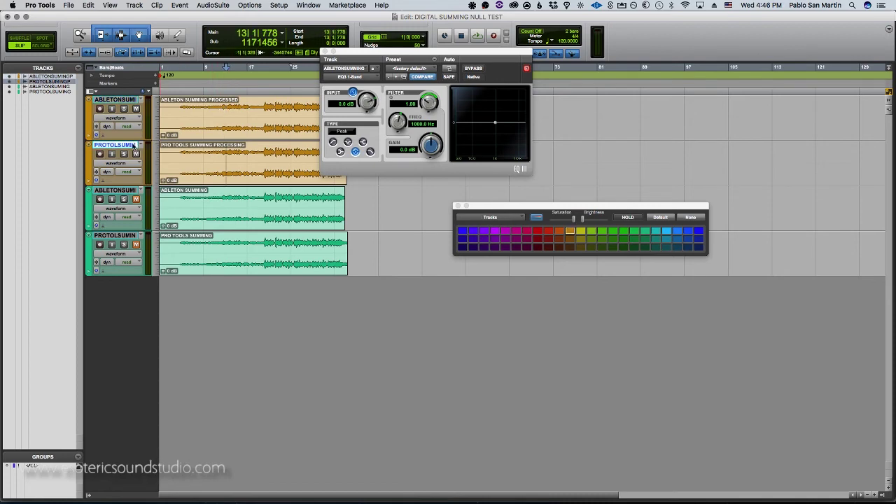
key("super+equal")
key("space")
key("super+equal")
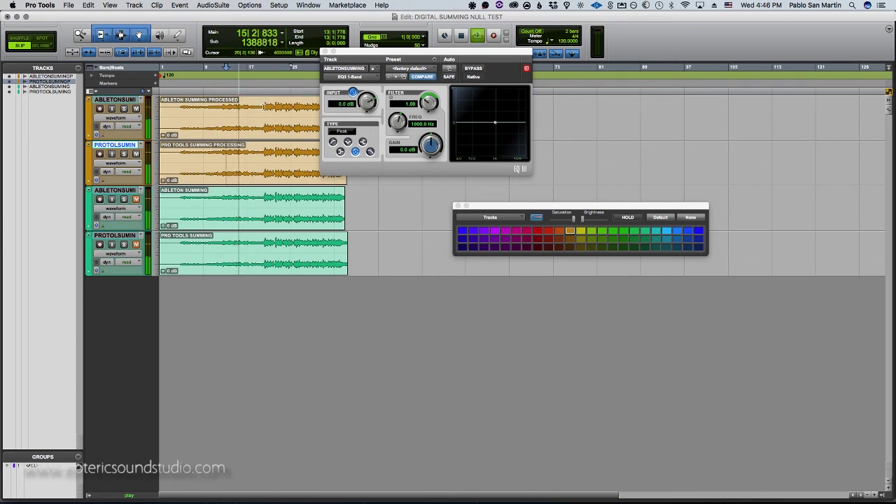
left_click(263, 105)
key("super+equal")
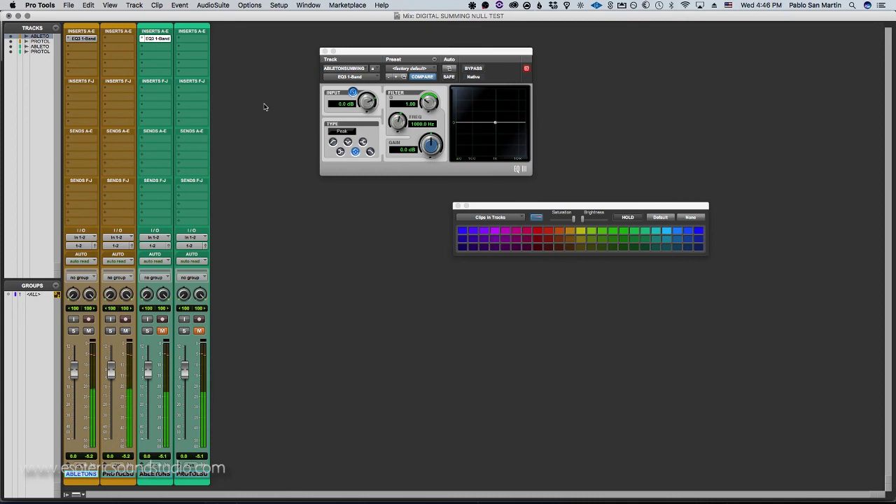
Step: Close the EQ3 plug-in and Color Palette windows and stop playback
key("super+equal")
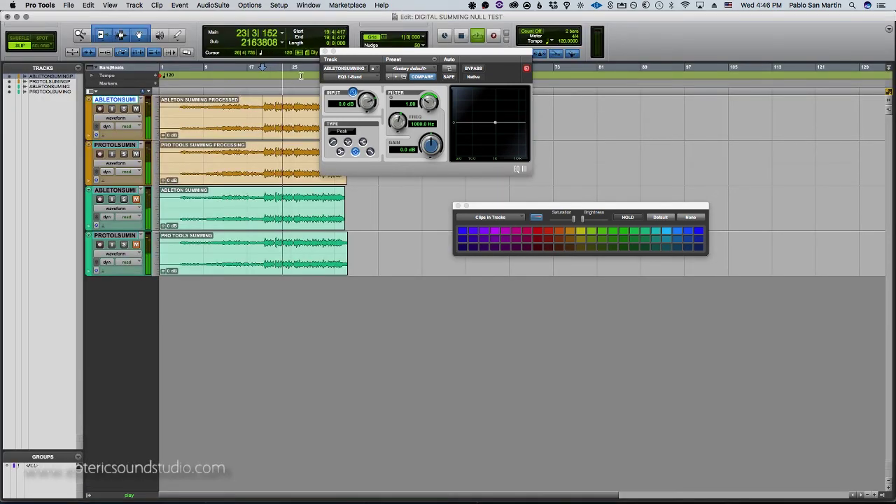
key("ctrl+alt+super+w")
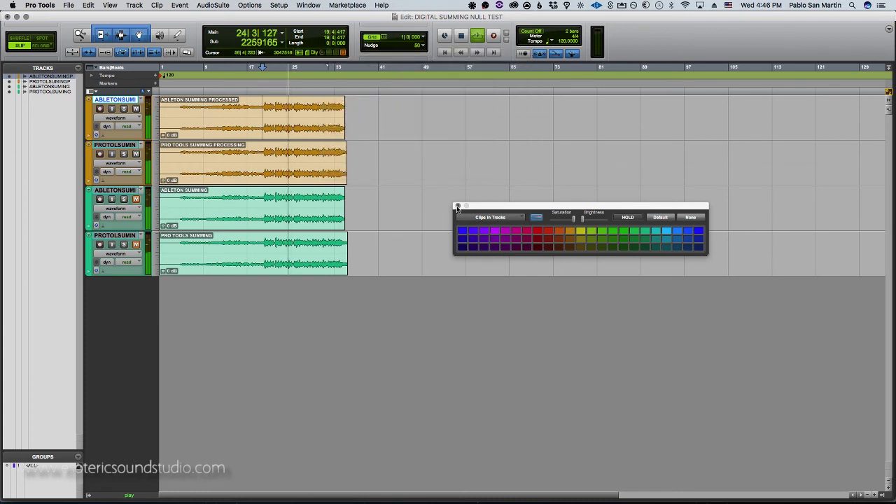
key("ctrl+alt+super+w")
key("space")
Step: Restart playback from bar 9 and mute track 2 in the Mix window
left_click(192, 112)
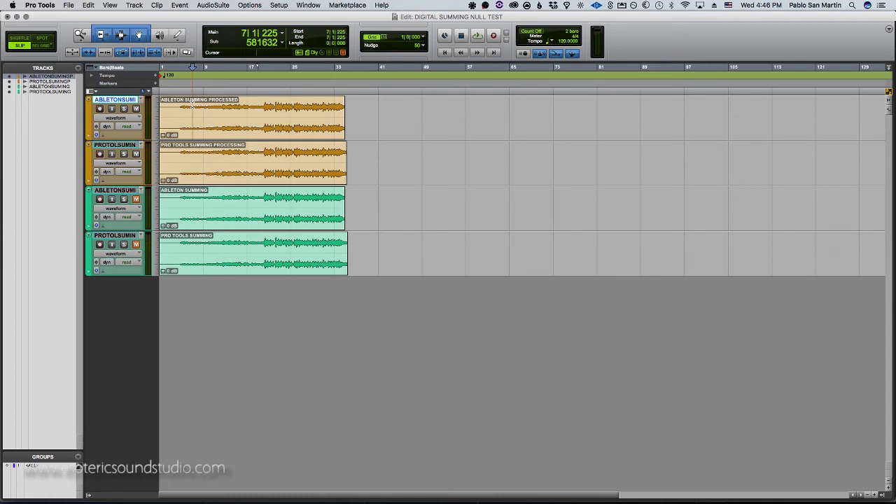
left_click(210, 112)
key("space")
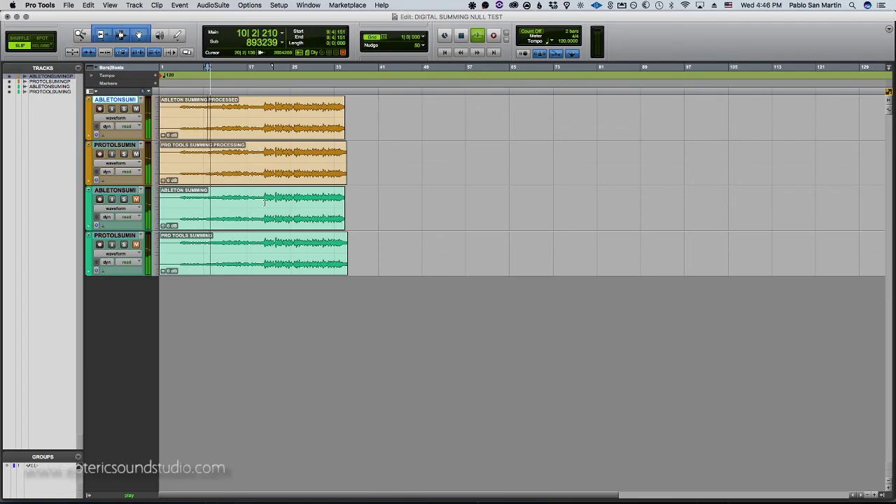
key("super+equal")
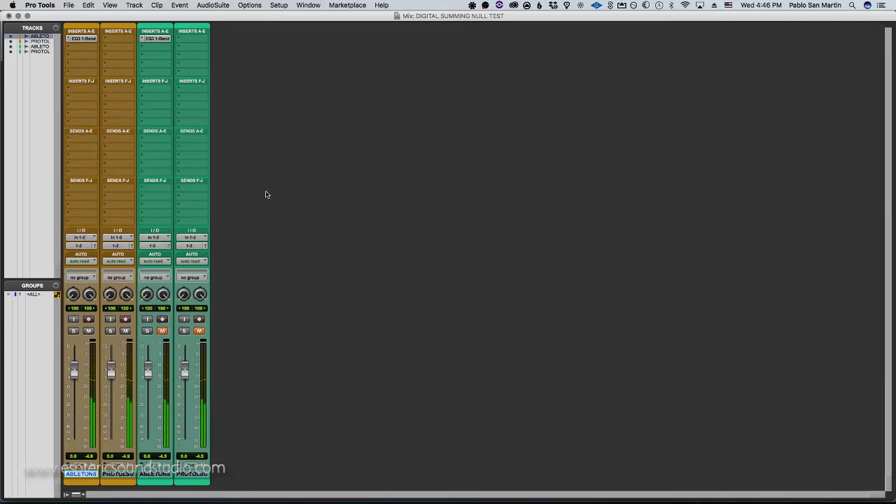
left_click(126, 330)
key("super+equal")
Step: Jump playback to bar 19, select the processed Pro Tools track, and stop playback
left_click(264, 119)
left_click(125, 145)
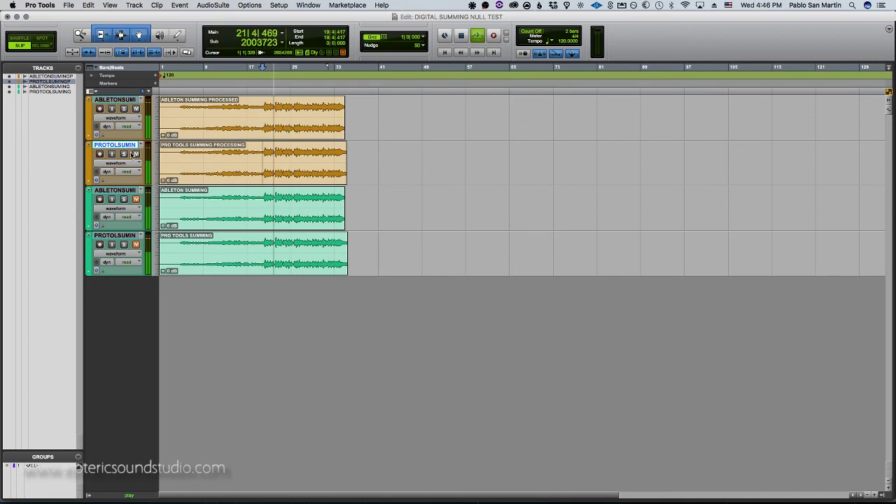
mouse_move(224, 493)
key("space")
Step: Check the MJUC compressor settings on 3 Audio in Ableton Live, then return to Pro Tools
left_click(272, 485)
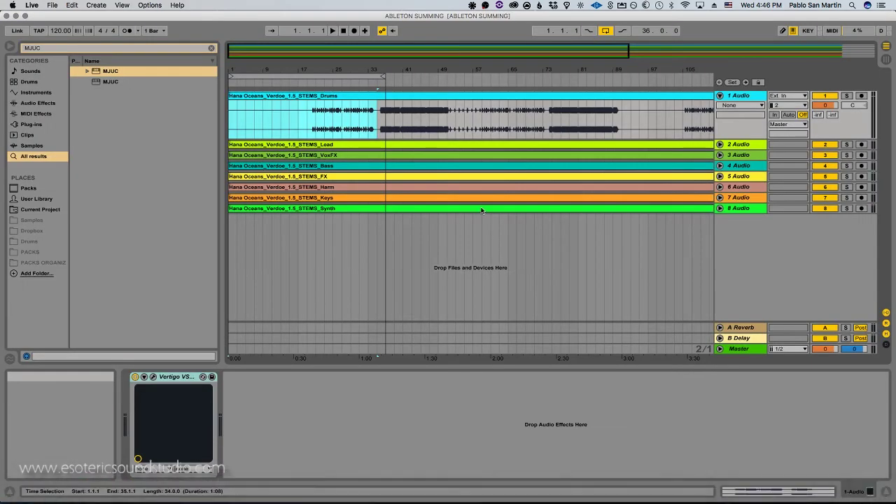
left_click(740, 155)
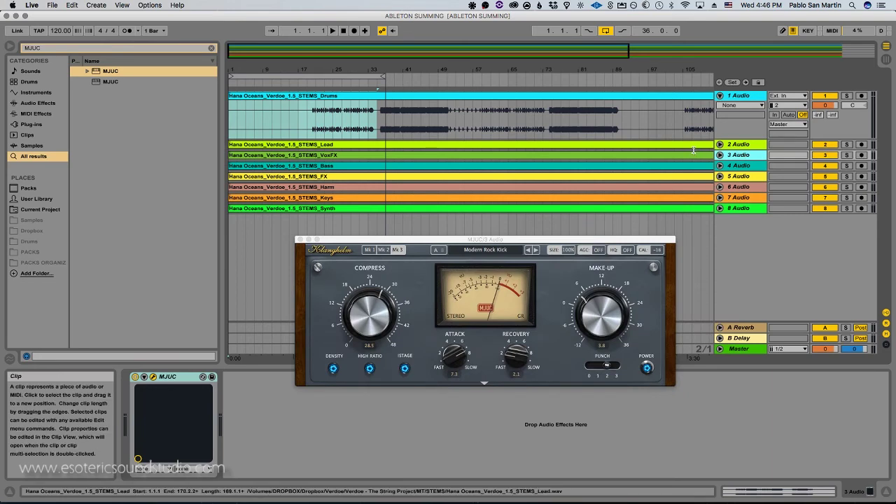
key("super+Tab")
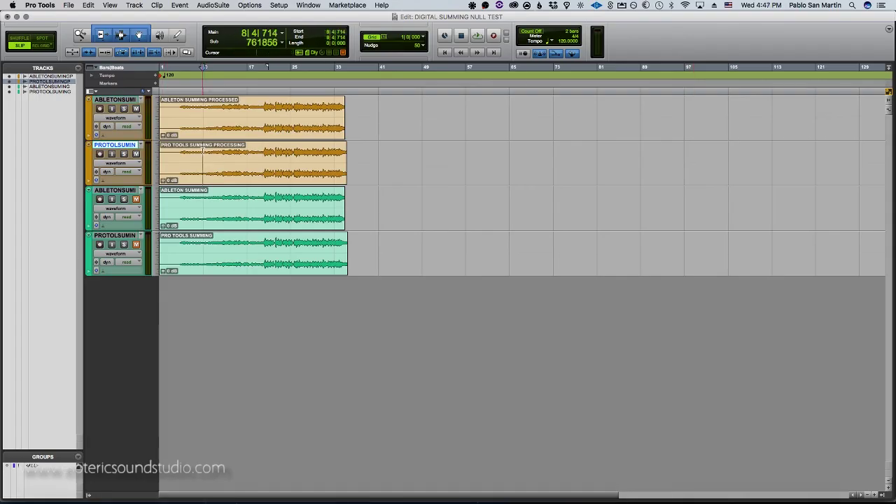
Step: Select all four tracks and play them together from bar 20
left_click(263, 147)
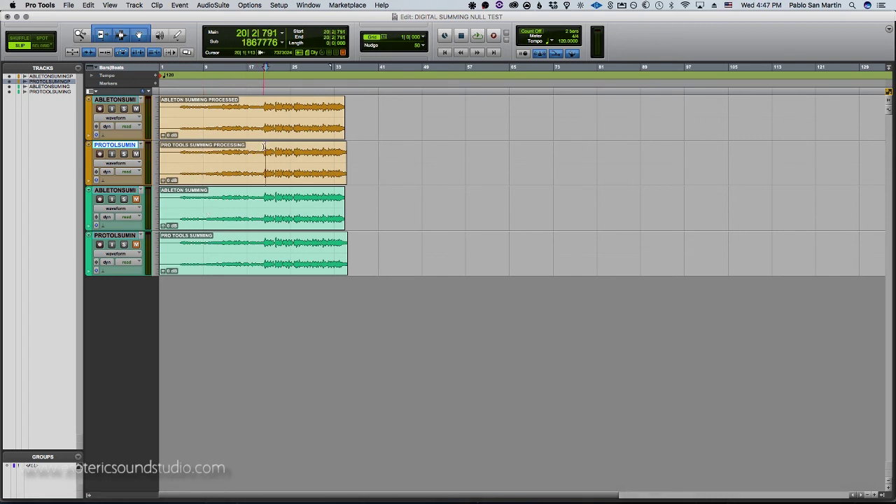
left_click(124, 100)
left_click(132, 237, "shift")
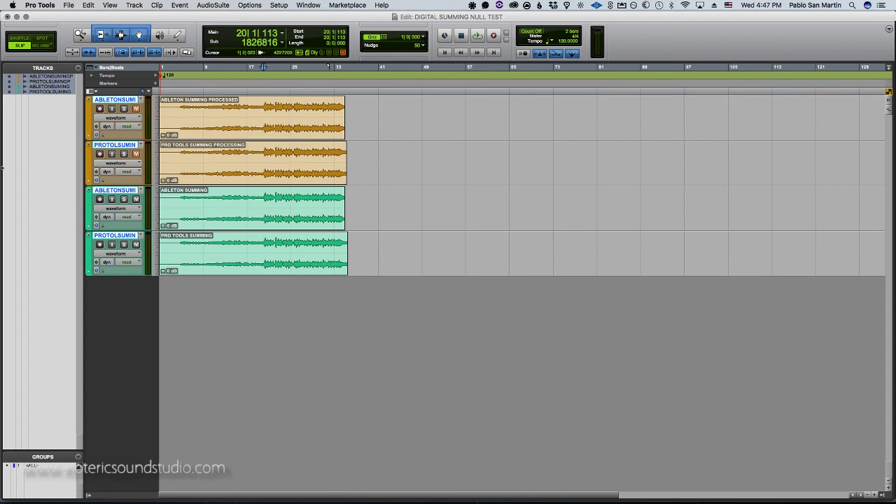
key("space")
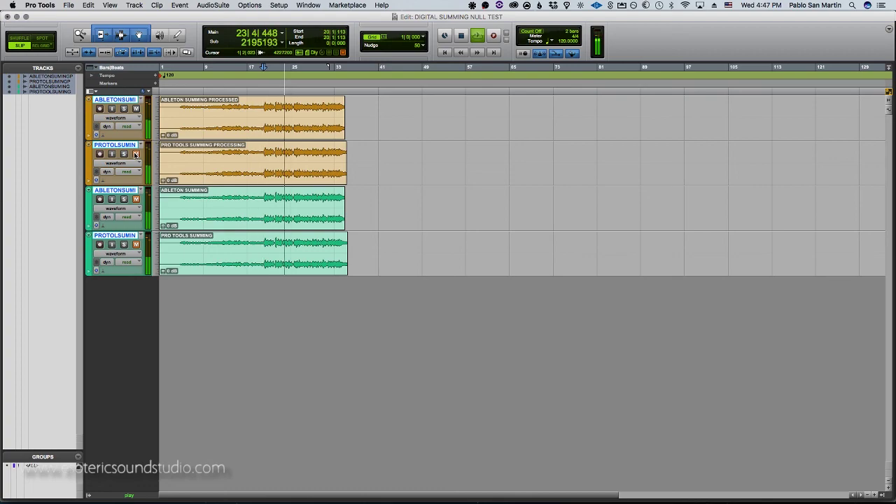
Step: Check the mixer, replay from bar 20, and move the insertion point back to bar 5
key("super+equal")
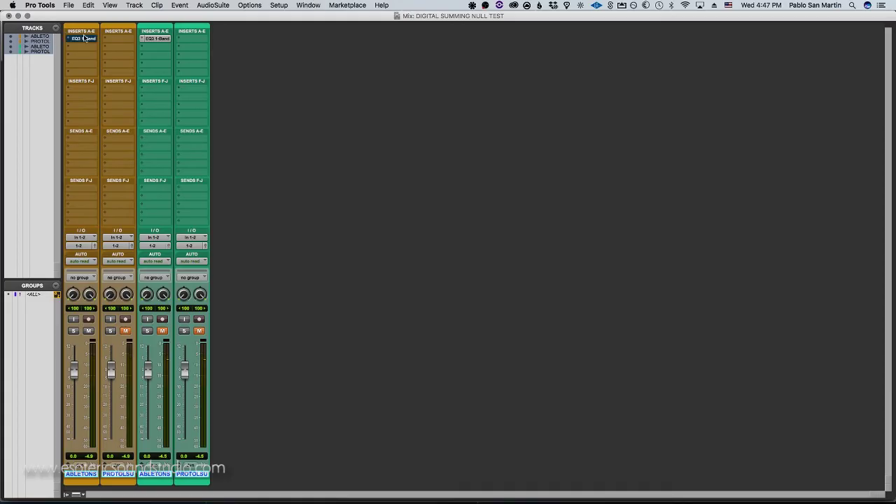
key("super+equal")
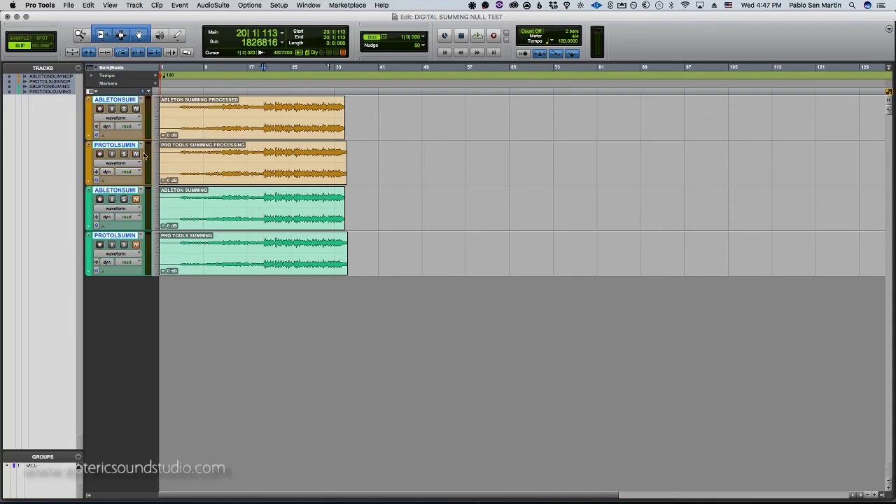
key("space")
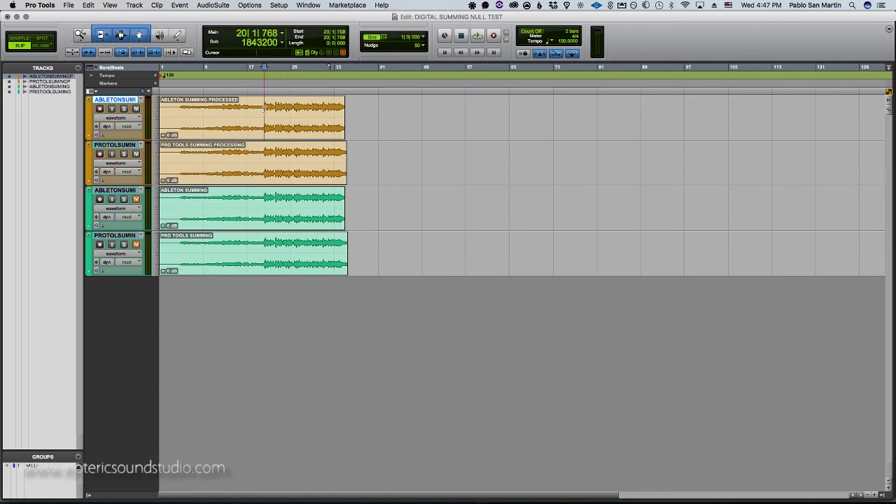
key("space")
key("space")
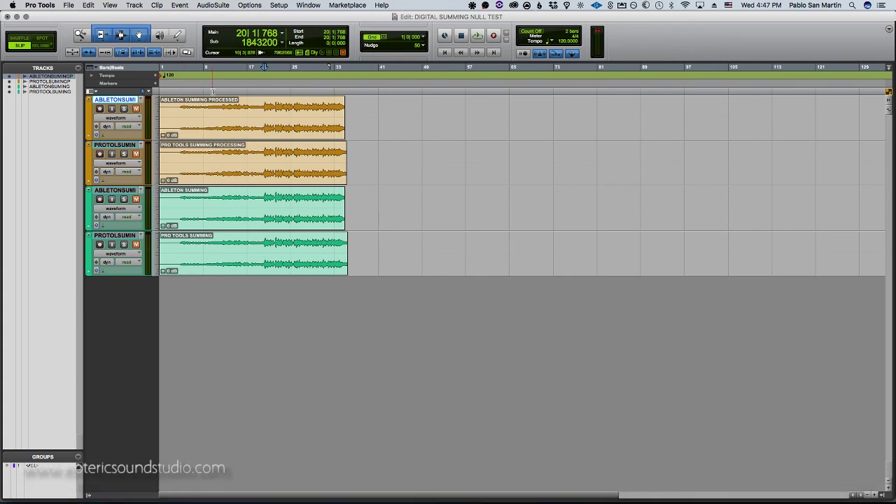
left_click(183, 84)
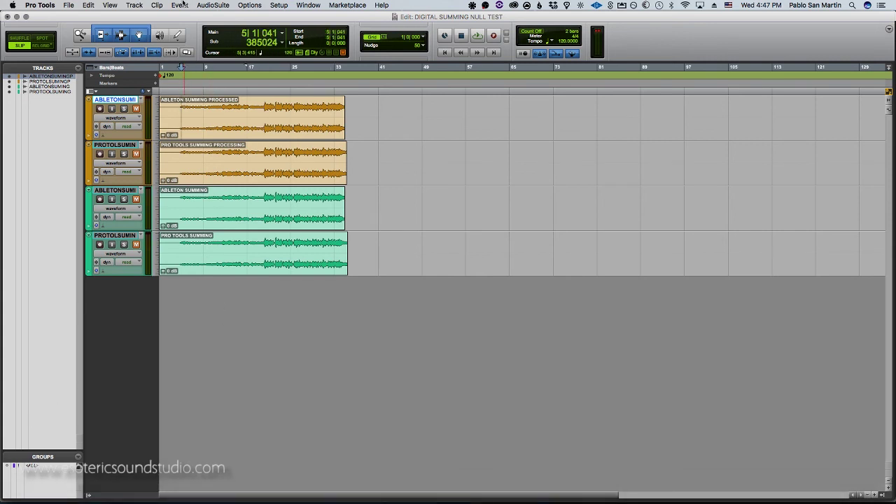